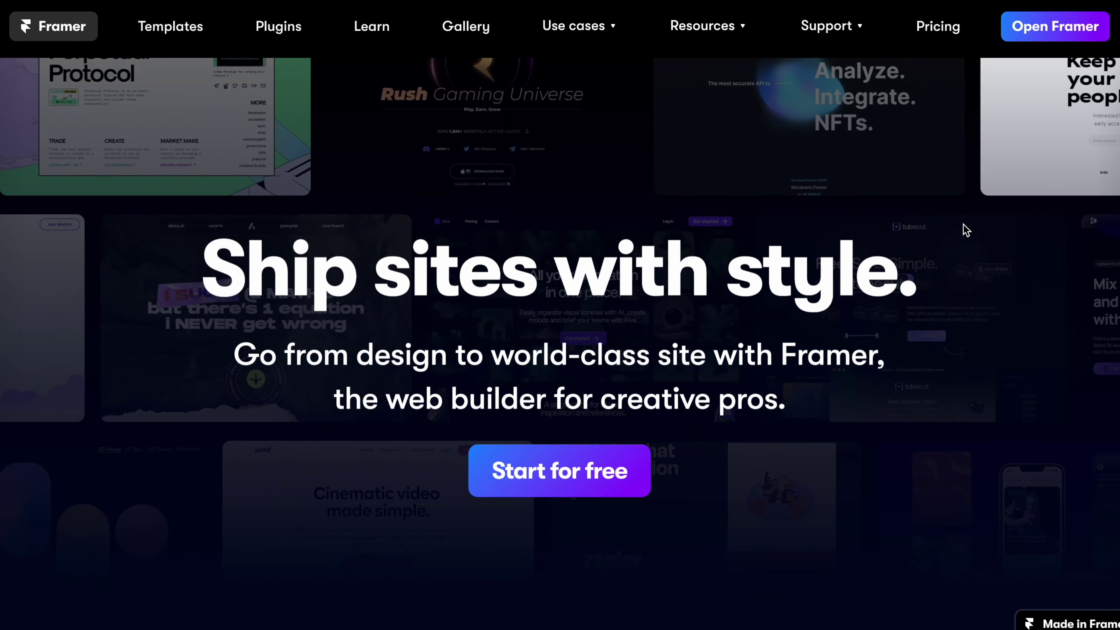
scroll(974, 228, "down", 2)
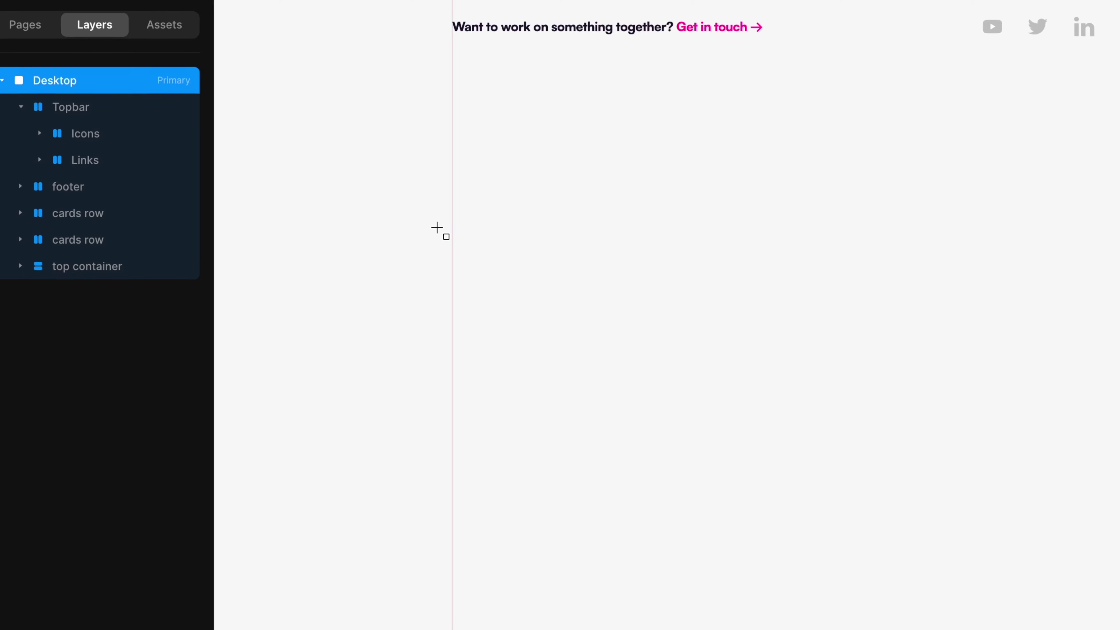
left_click_drag(438, 229, 493, 283)
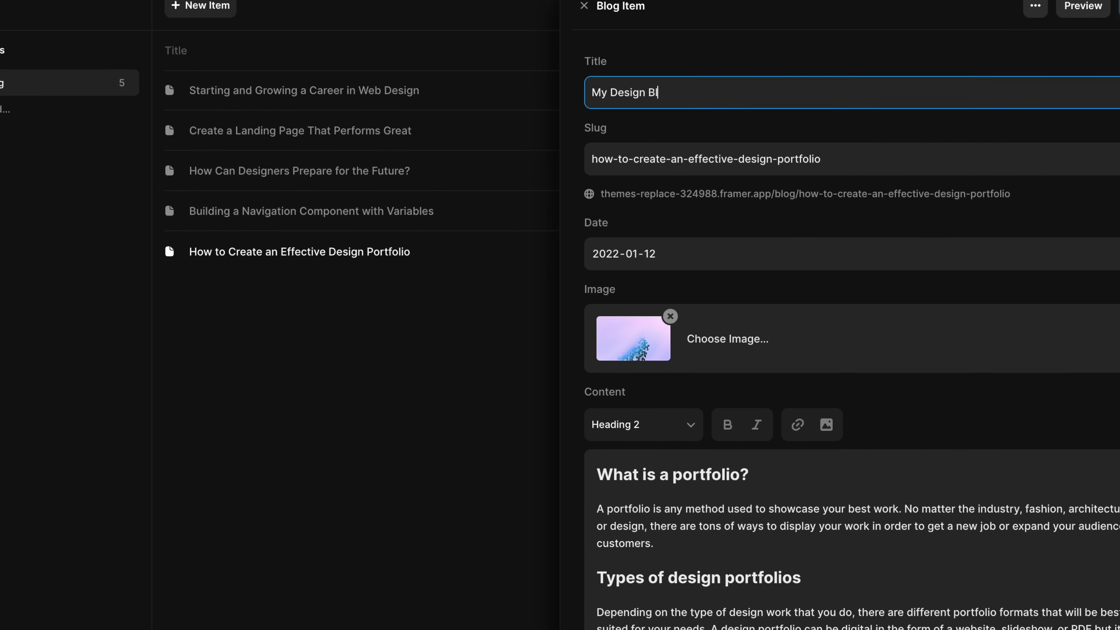
type("log Post")
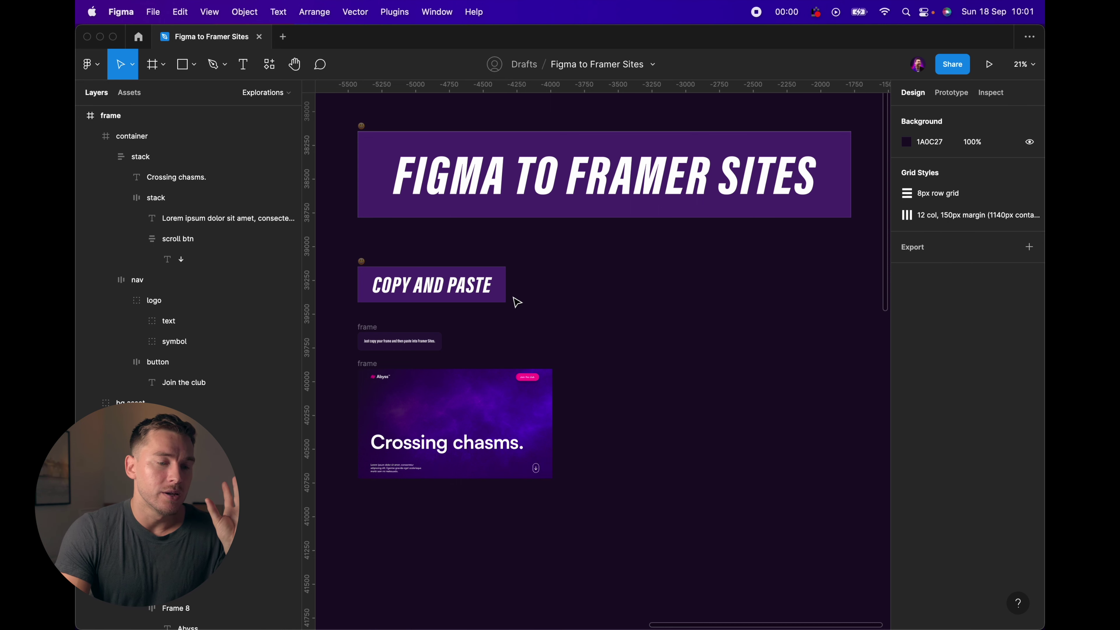
scroll(517, 302, "up", 6)
key("super+backslash")
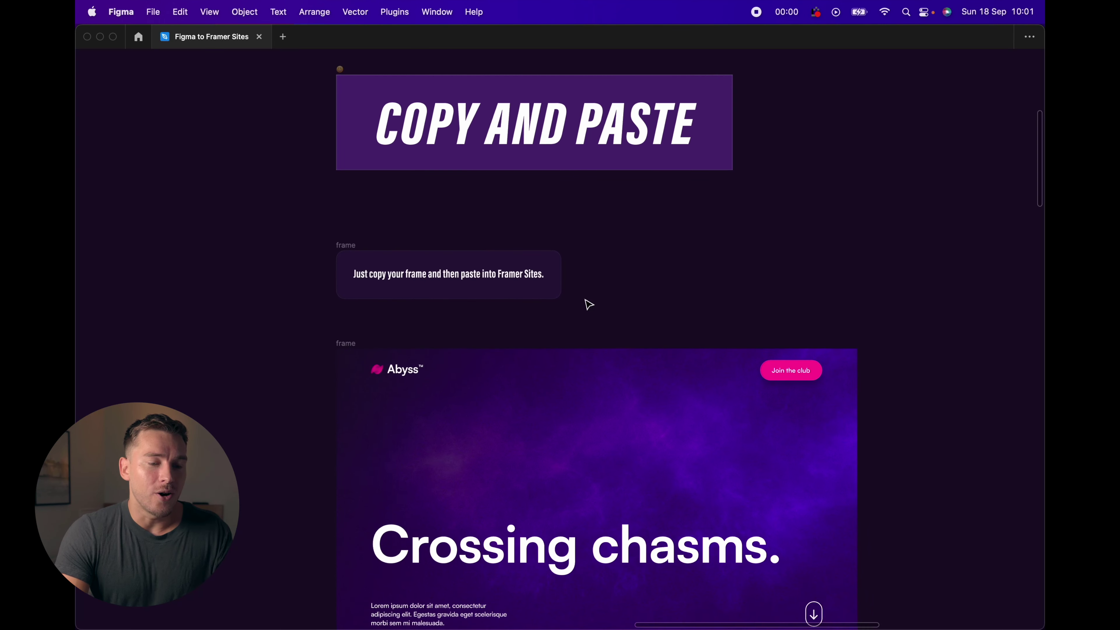
scroll(589, 305, "up", 2)
scroll(594, 279, "down", 2)
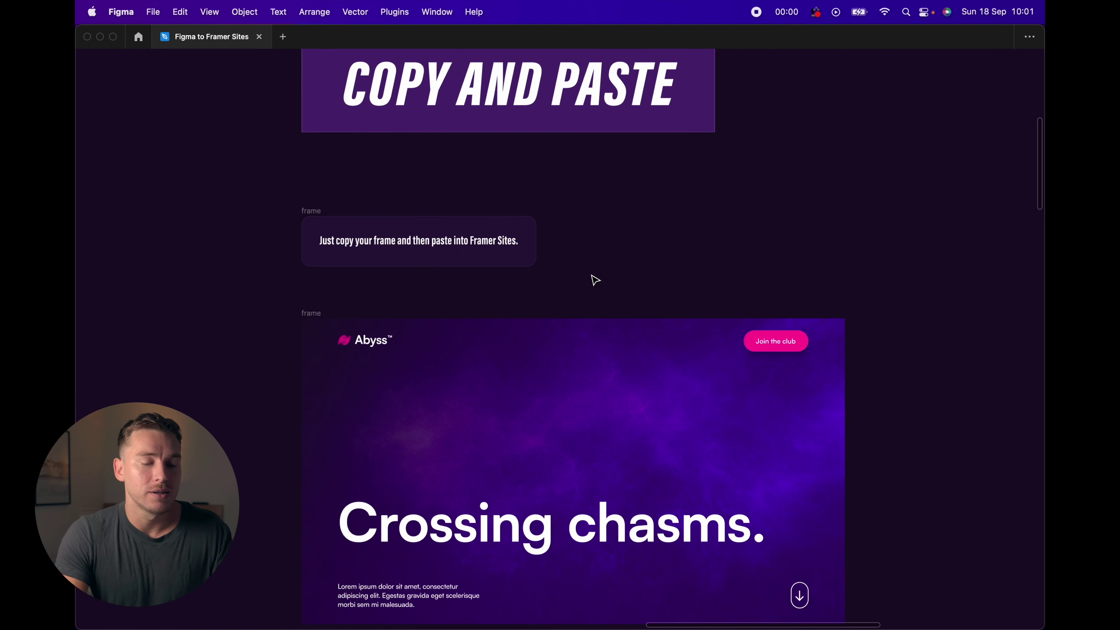
key("super+backslash")
scroll(592, 280, "down", 3)
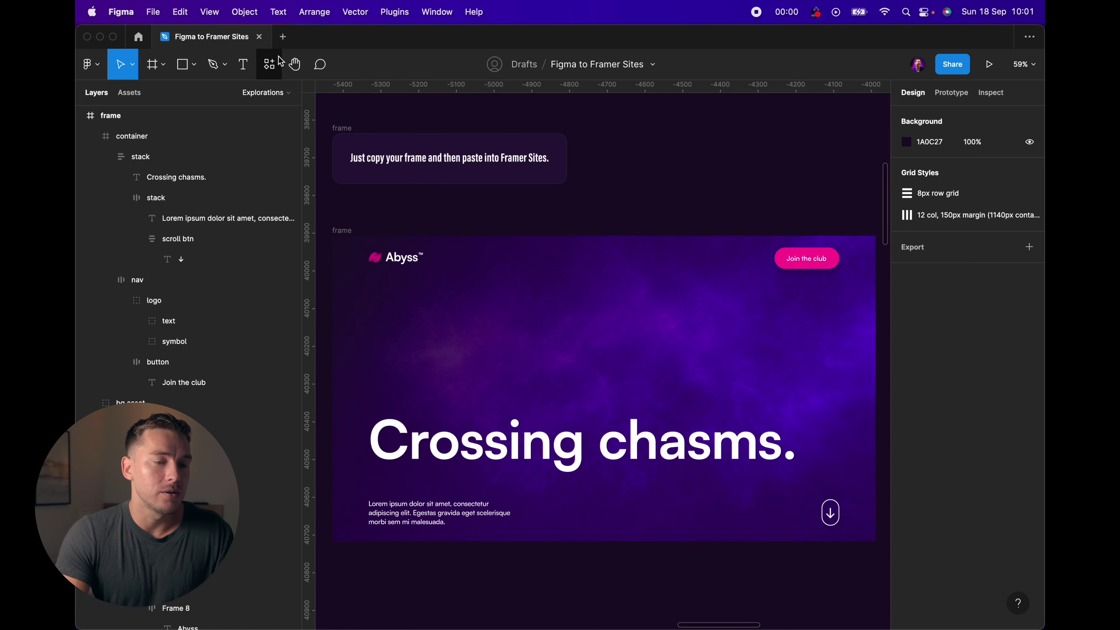
Step: Run the Figma to HTML with Framer plugin on the frame containing the "Crossing chasms." hero
left_click(269, 65)
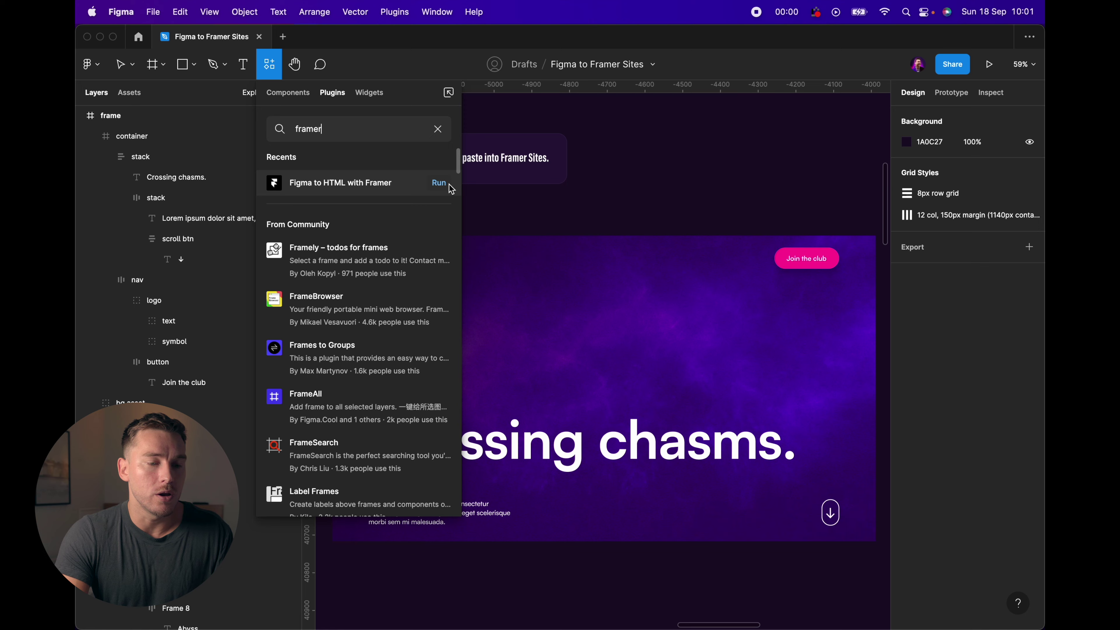
scroll(540, 214, "down", 3)
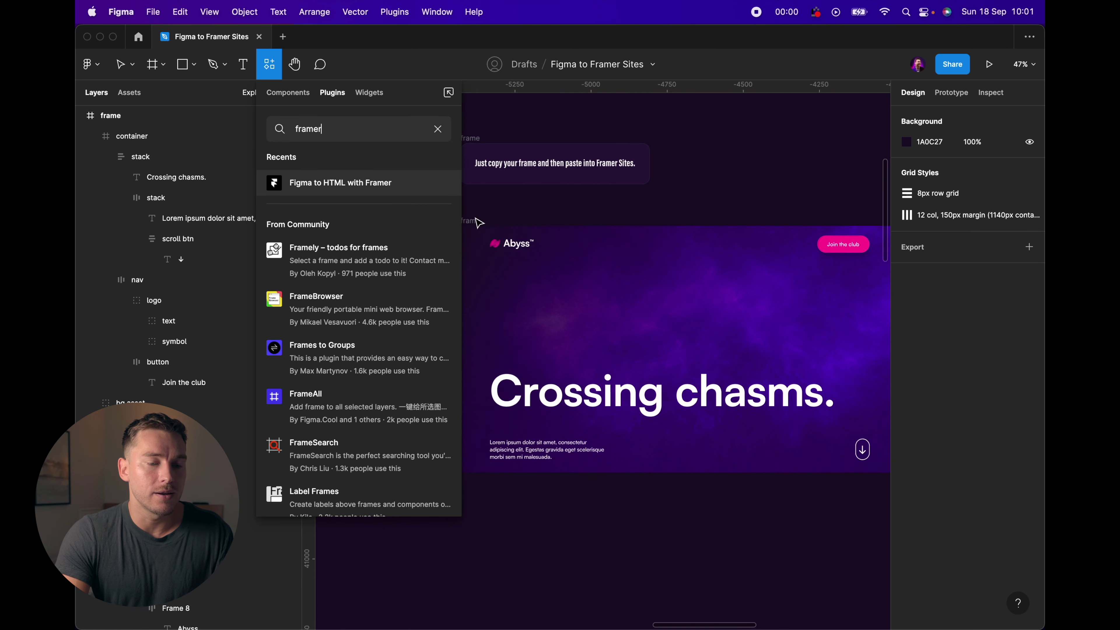
left_click(472, 222)
left_click(269, 65)
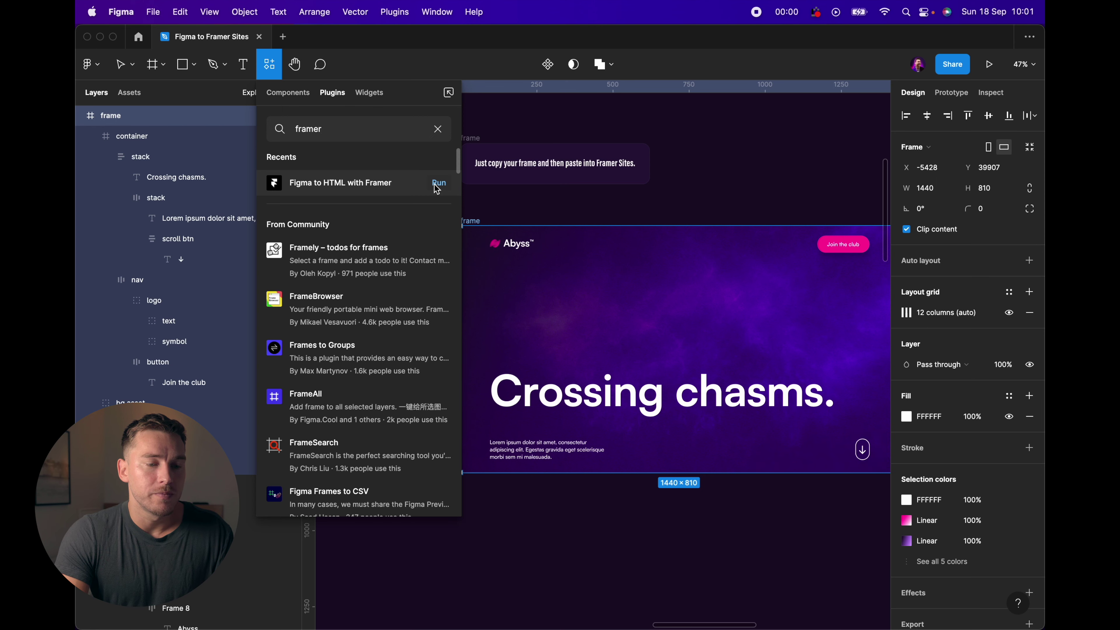
left_click(437, 184)
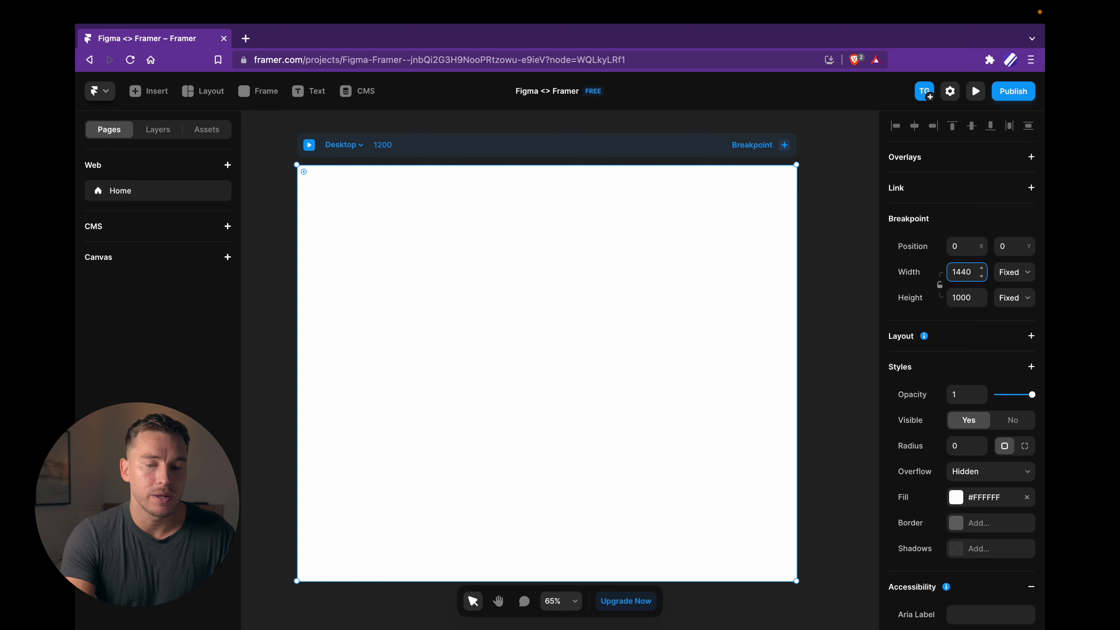
Step: In the Figma <> Framer project, set the Desktop breakpoint's width to 1440
key("Return")
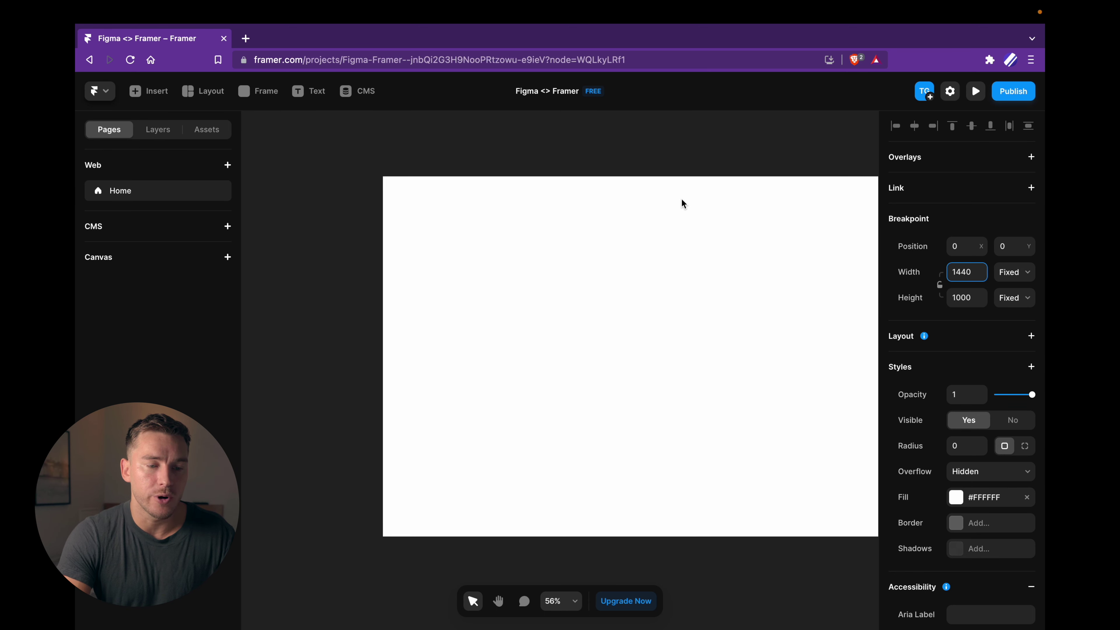
scroll(682, 198, "right", 2)
scroll(681, 198, "up", 1)
scroll(681, 198, "right", 1)
scroll(682, 198, "down", 5)
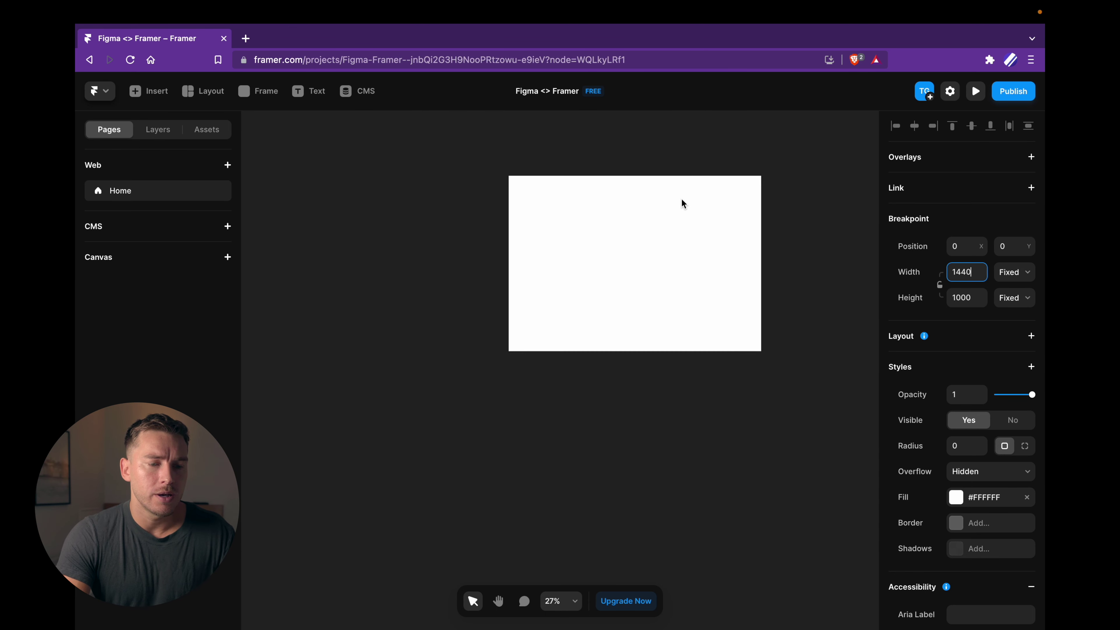
Step: Paste the copied Figma hero frame into the empty Desktop breakpoint
left_click(659, 196)
scroll(657, 180, "up", 2)
scroll(657, 180, "right", 1)
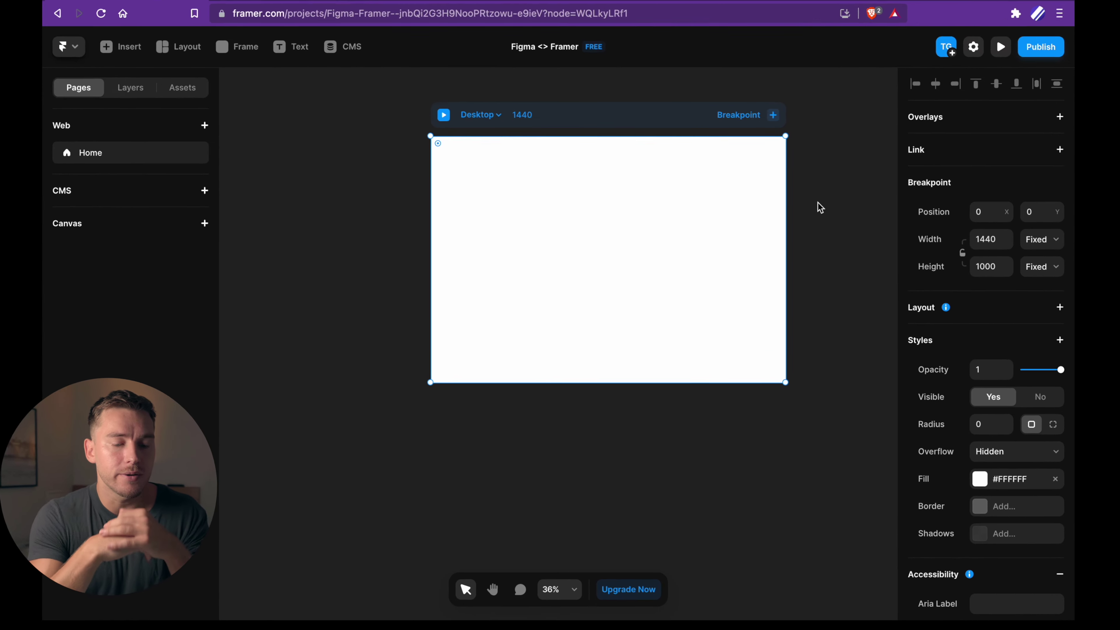
key("super+v")
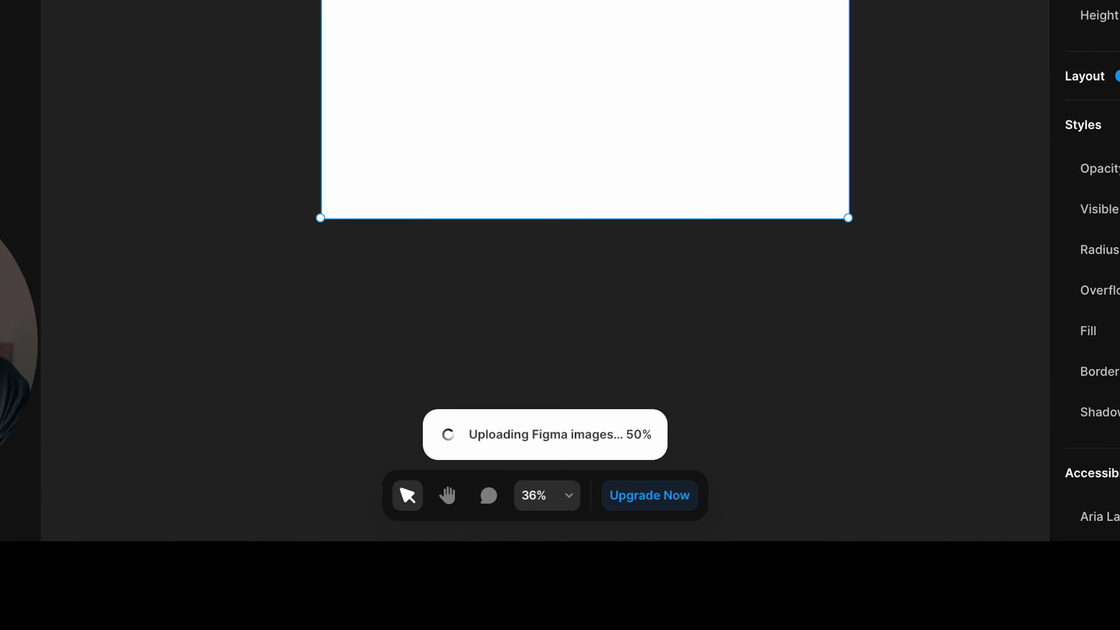
scroll(751, 210, "up", 3)
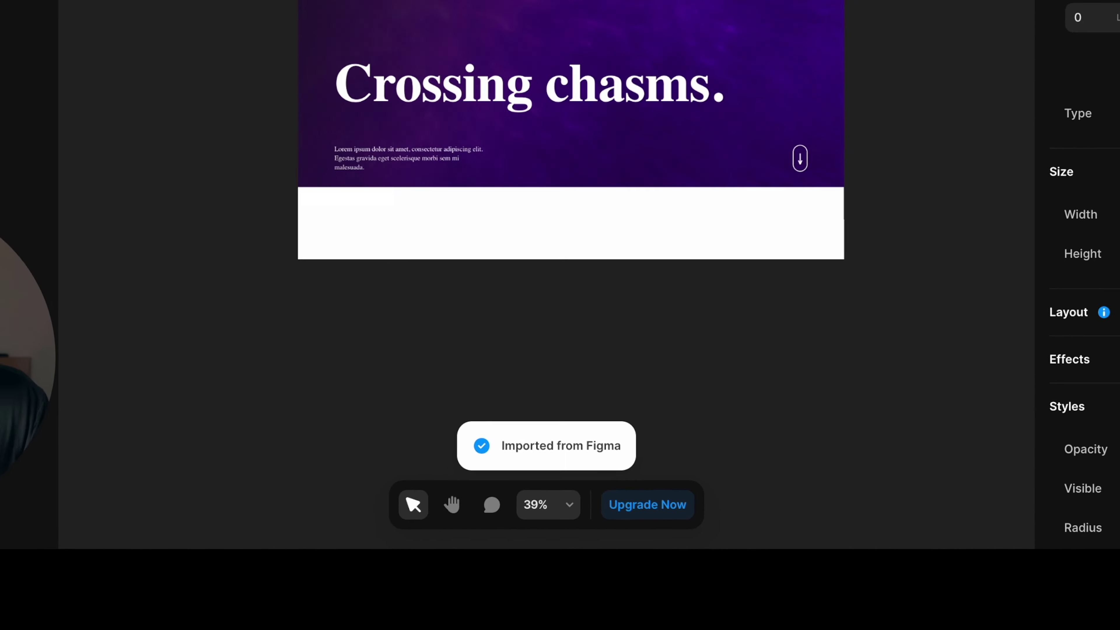
scroll(751, 210, "left", 2)
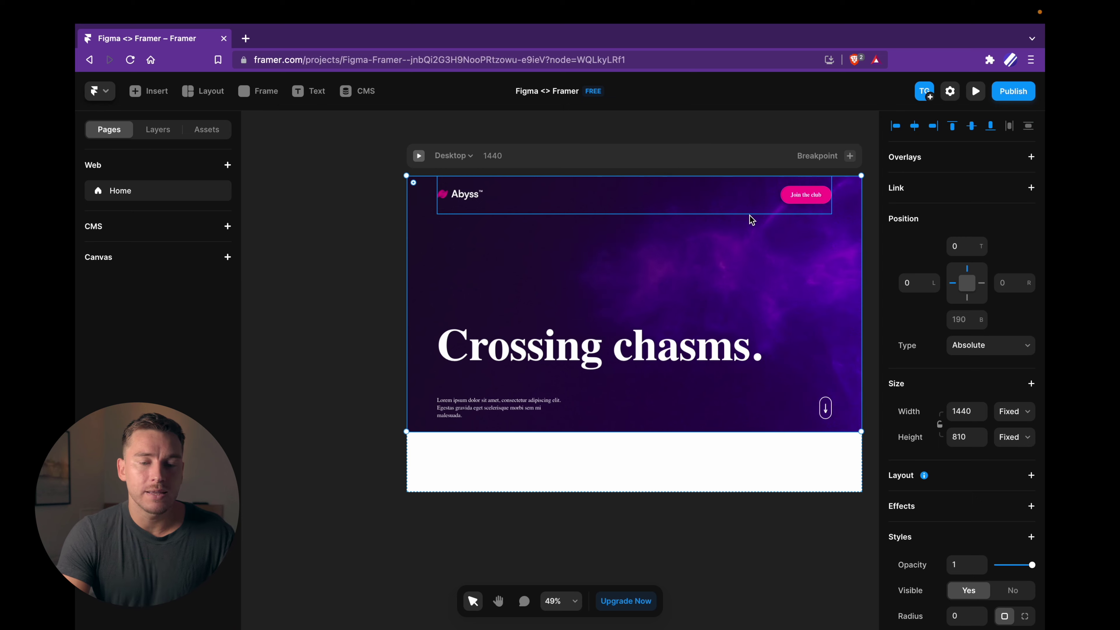
scroll(749, 214, "up", 3)
scroll(749, 215, "right", 1)
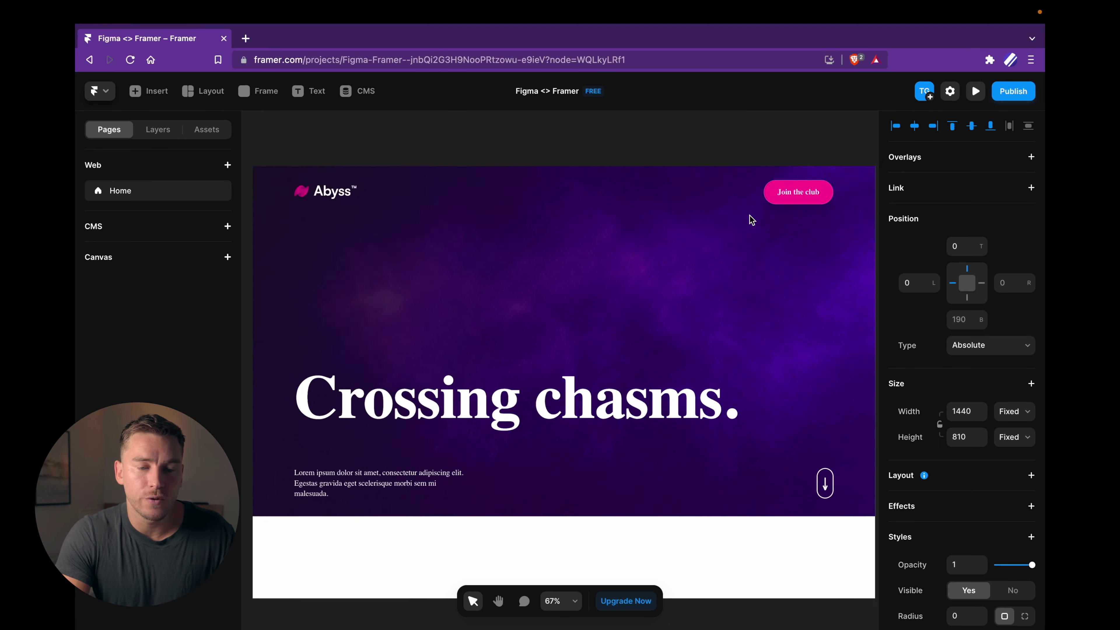
Step: Replace the missing font of the "Join the club" button text with Satoshi Bold
double_click(797, 194)
key("Escape")
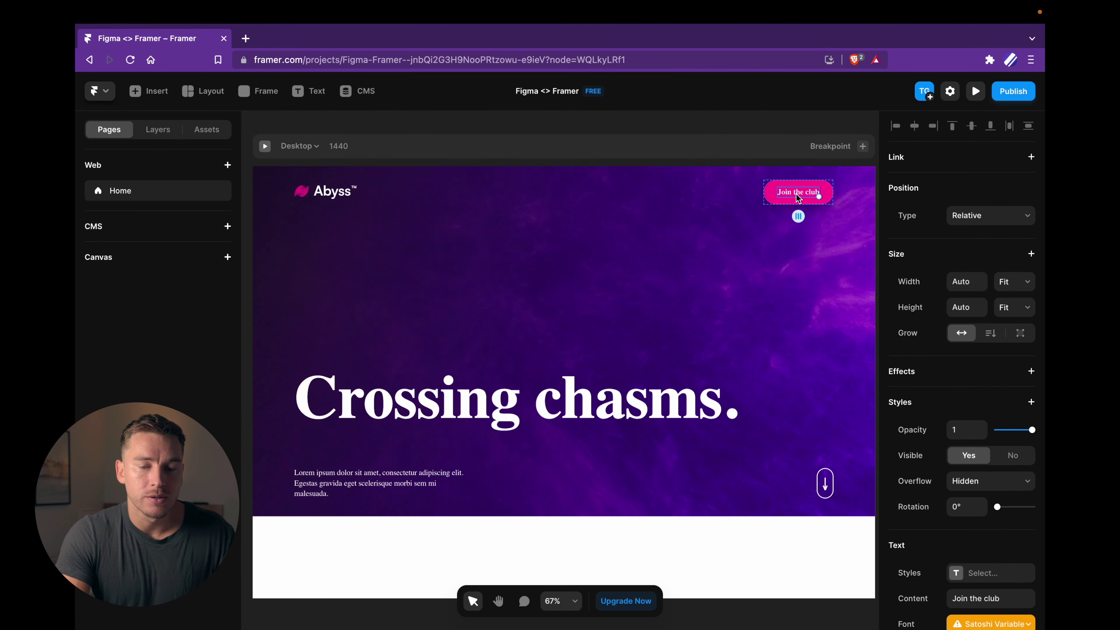
scroll(979, 464, "down", 4)
left_click(979, 460)
type("satoshi")
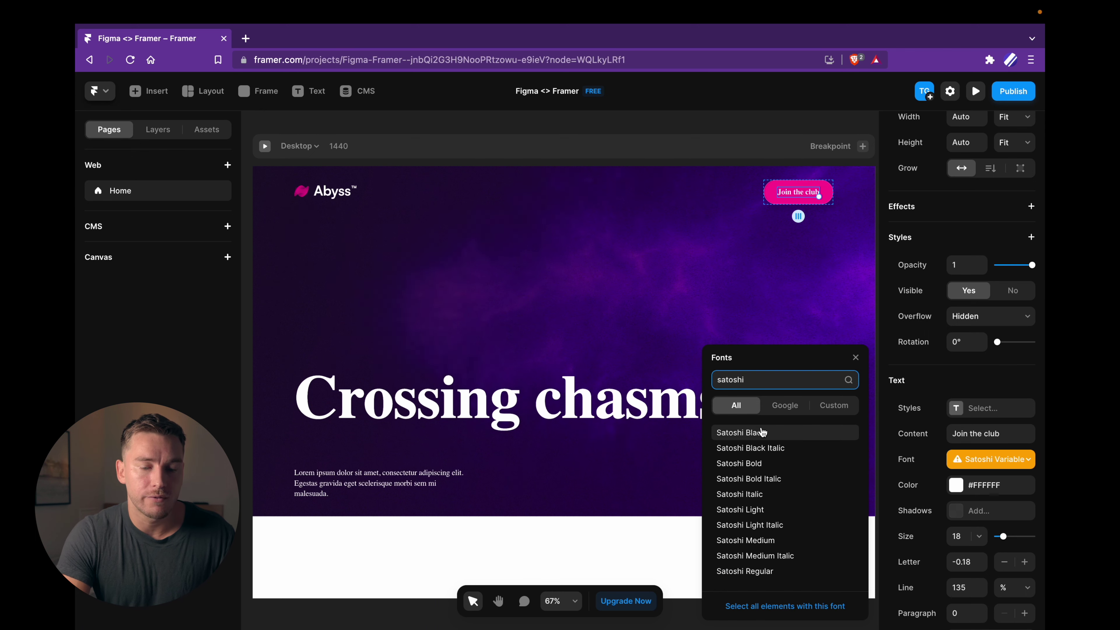
left_click(760, 463)
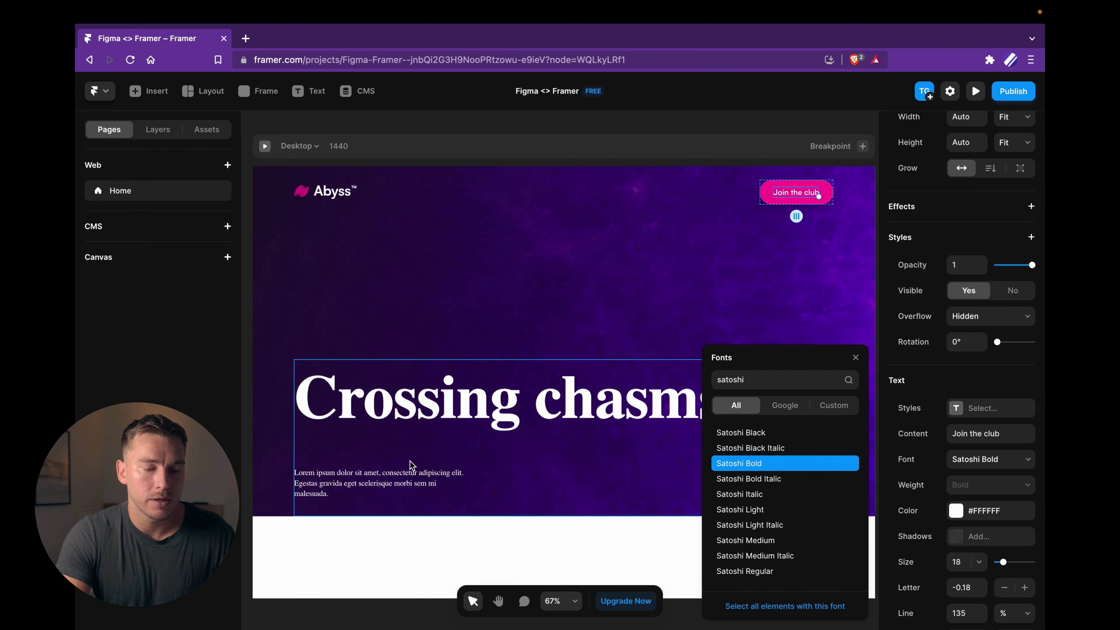
Step: Set the font of the "Lorem ipsum" paragraph and the "Crossing chasms." heading to Satoshi Bold
left_click(413, 474)
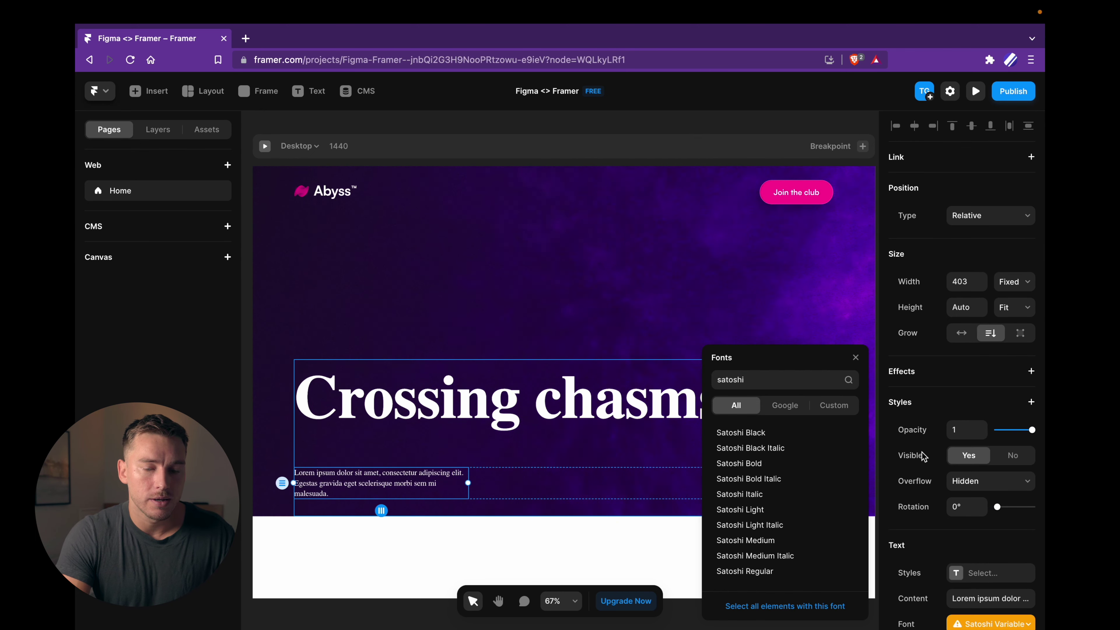
left_click(762, 468)
left_click(651, 408)
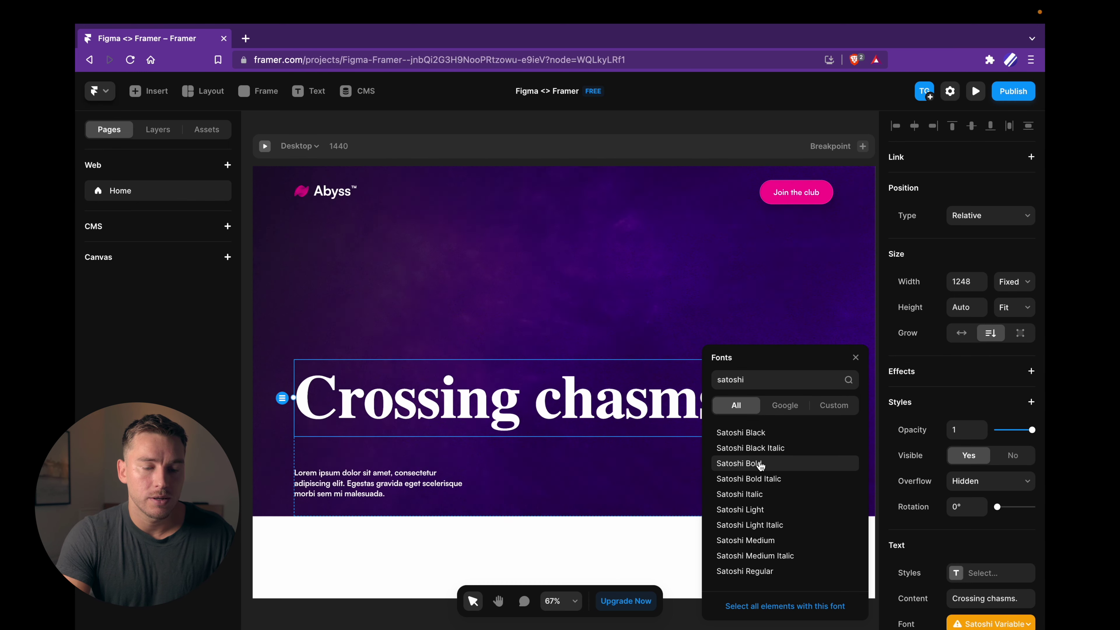
left_click(749, 463)
left_click(528, 262)
Step: Examine the imported hero section, including how its container and background sit within the Desktop breakpoint
scroll(528, 262, "down", 3)
scroll(528, 262, "up", 3)
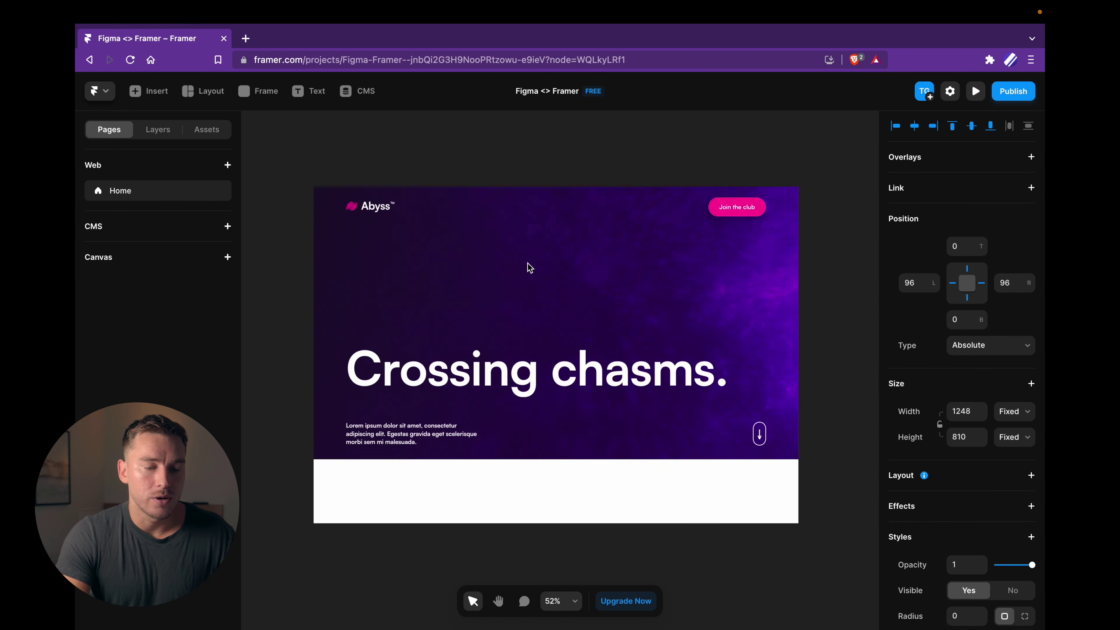
scroll(528, 262, "left", 1)
left_click(418, 249)
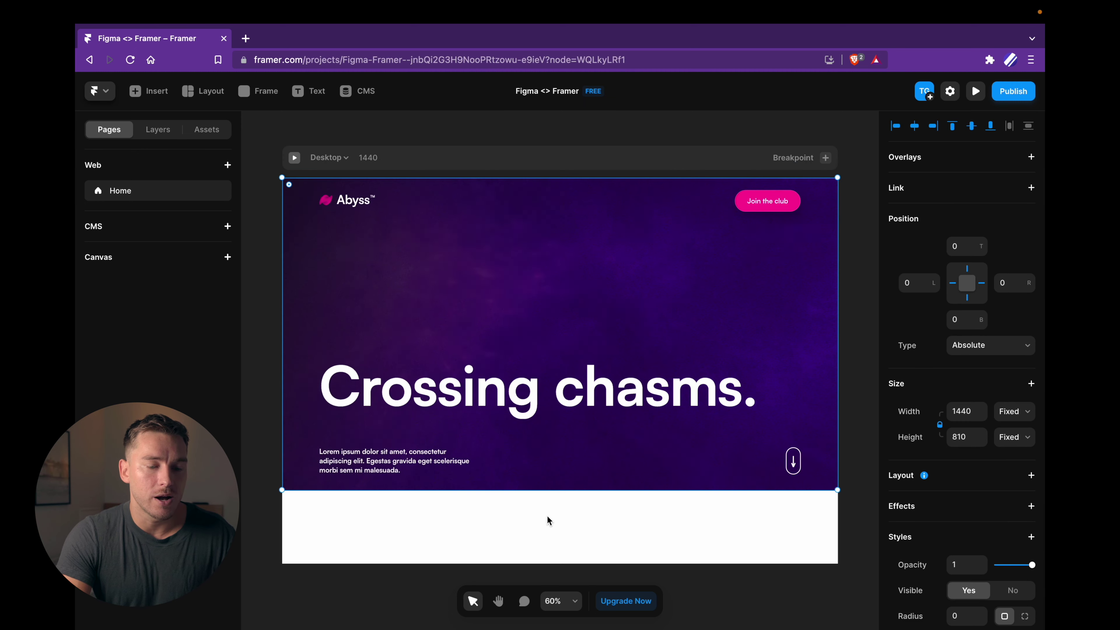
scroll(729, 333, "down", 1)
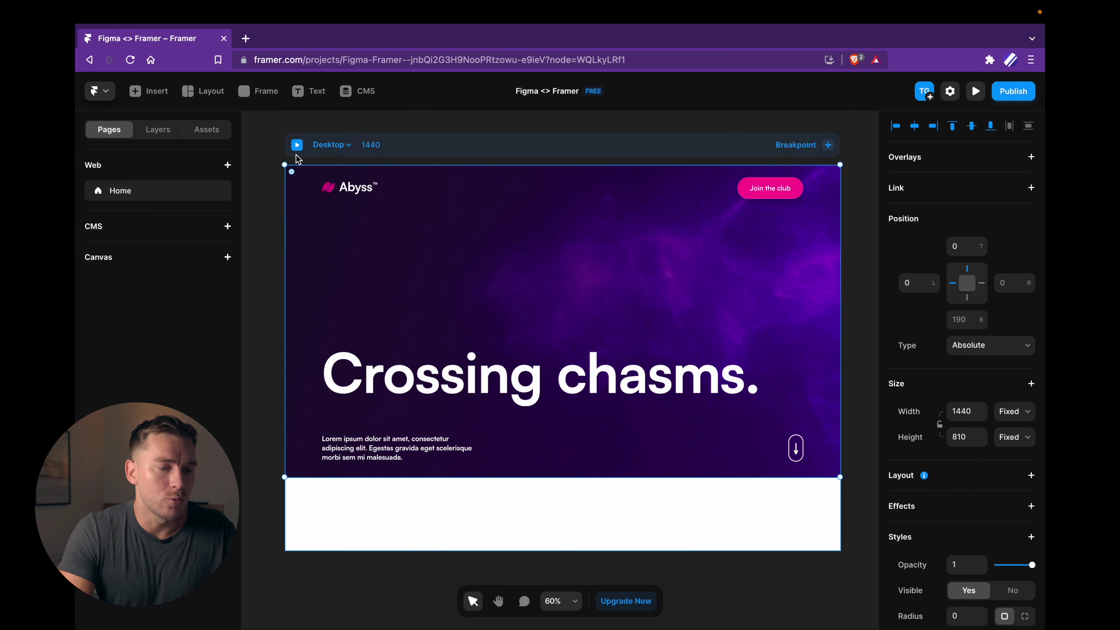
left_click(296, 154)
left_click(281, 162)
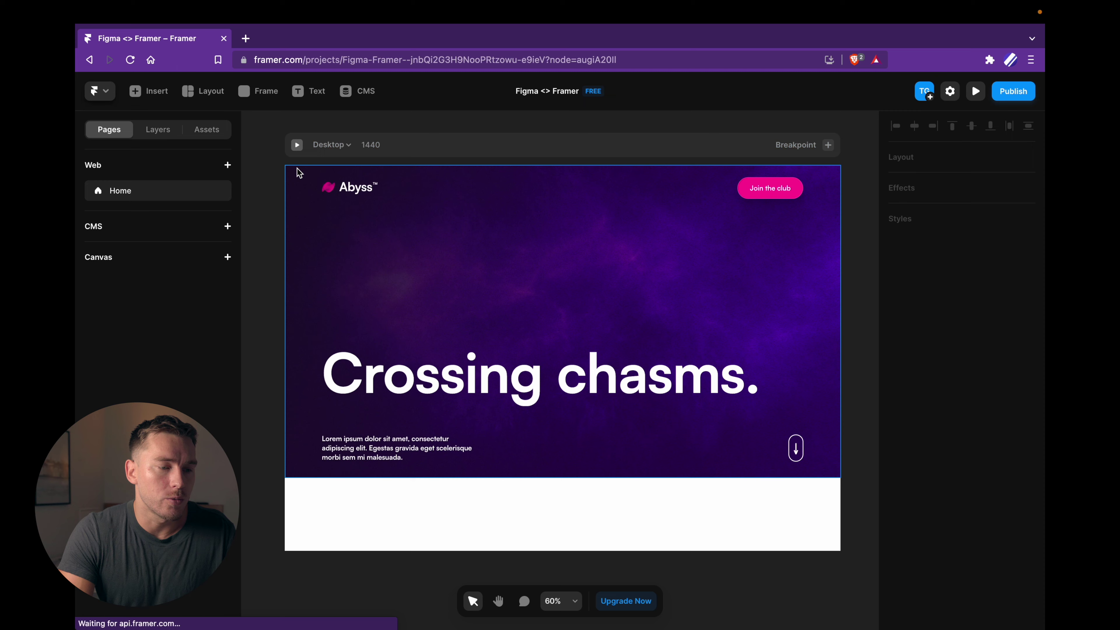
scroll(300, 170, "down", 3)
scroll(304, 181, "up", 3)
left_click(324, 250)
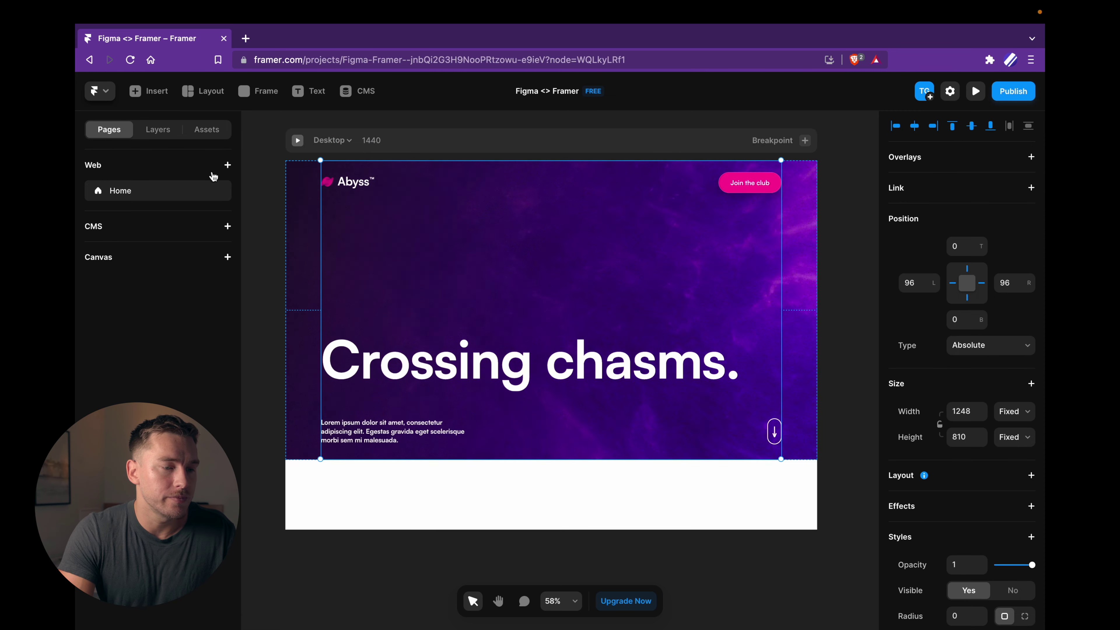
Step: Unlock the aspect ratio of the grain, linear gradient and gif layers and extend them down to the breakpoint's lower edge
left_click(164, 135)
left_click(314, 238)
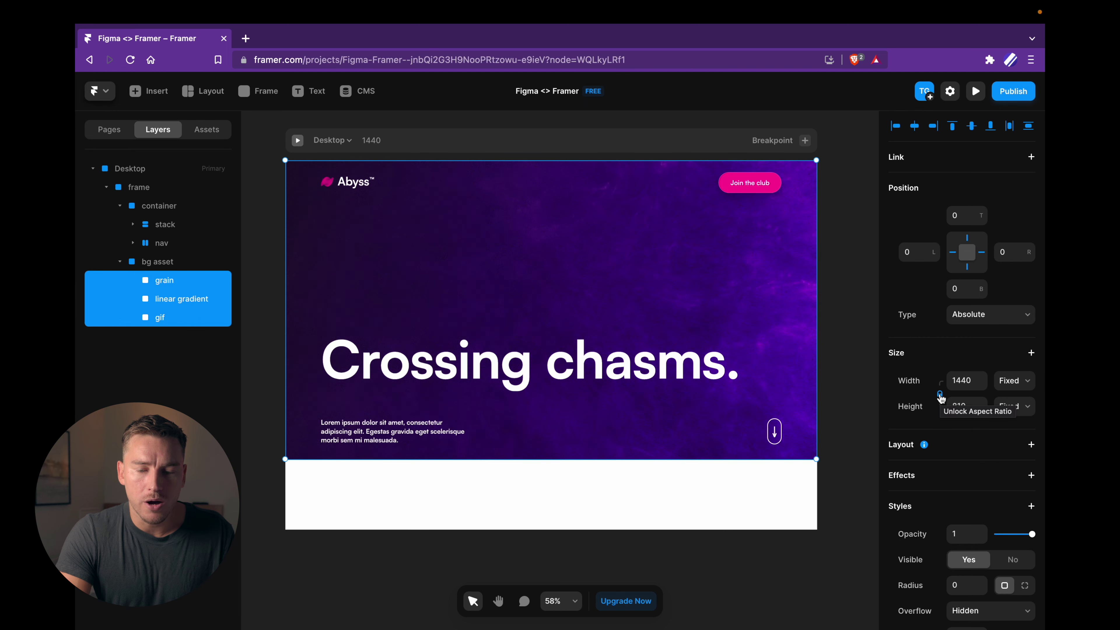
left_click(940, 396)
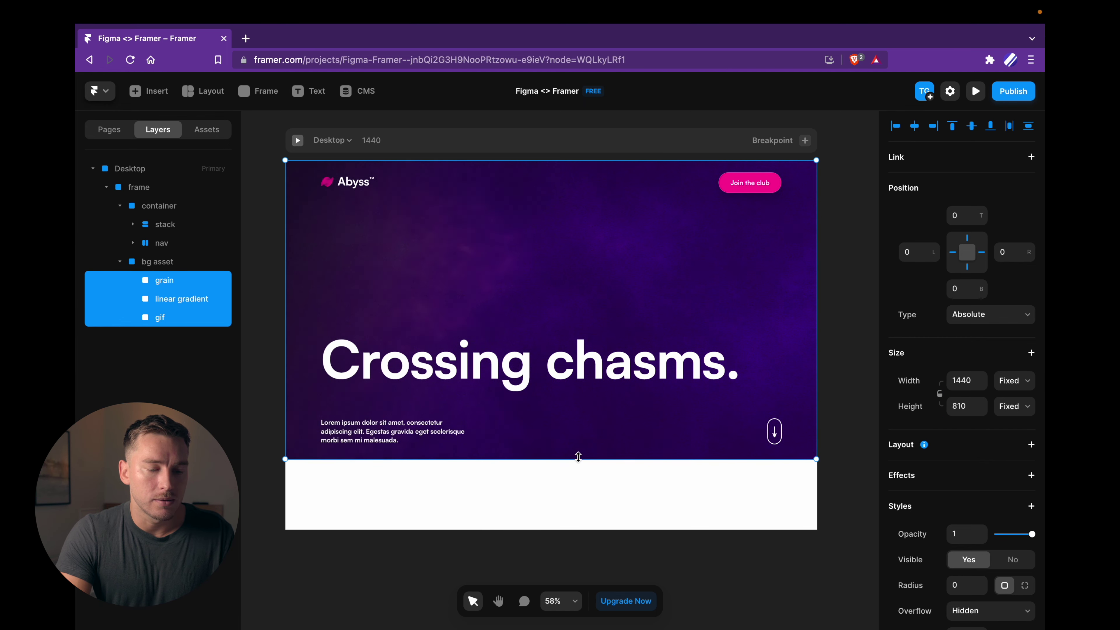
left_click_drag(578, 456, 576, 531)
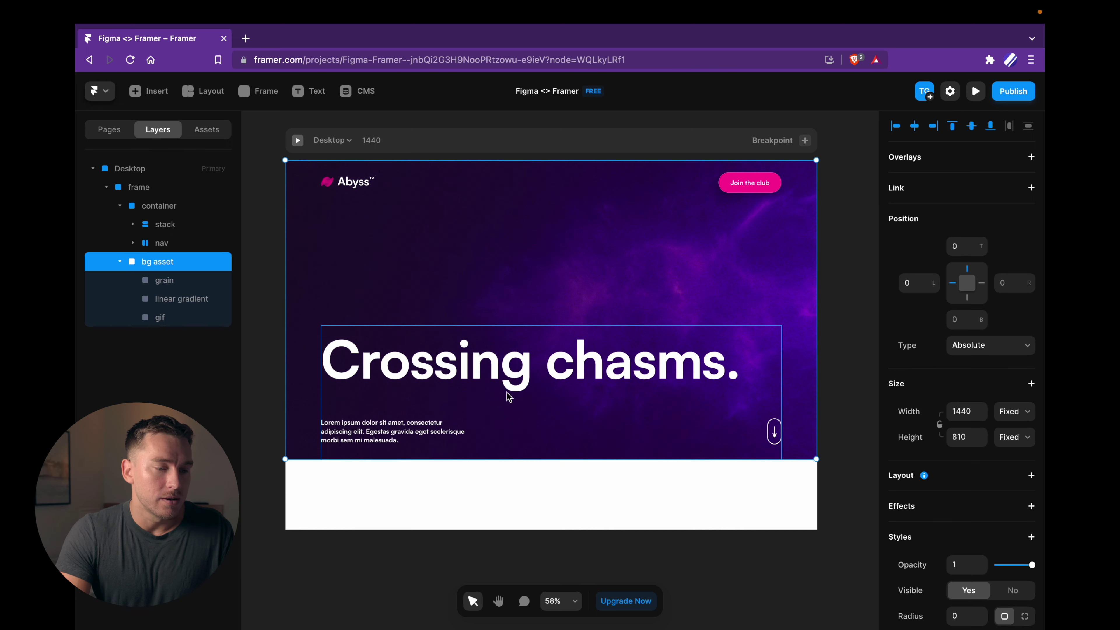
Step: Extend the bg asset layer and the enclosing hero frame to the breakpoint's lower edge, giving the frame a height of 1000
left_click_drag(520, 466, 520, 530)
left_click(158, 280)
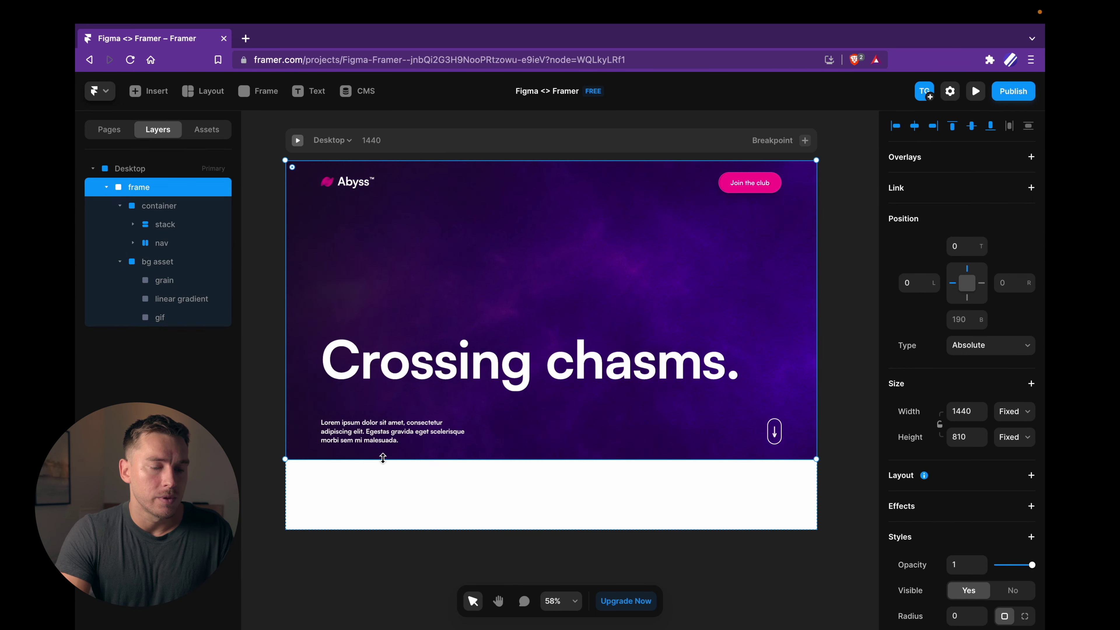
left_click_drag(382, 460, 381, 529)
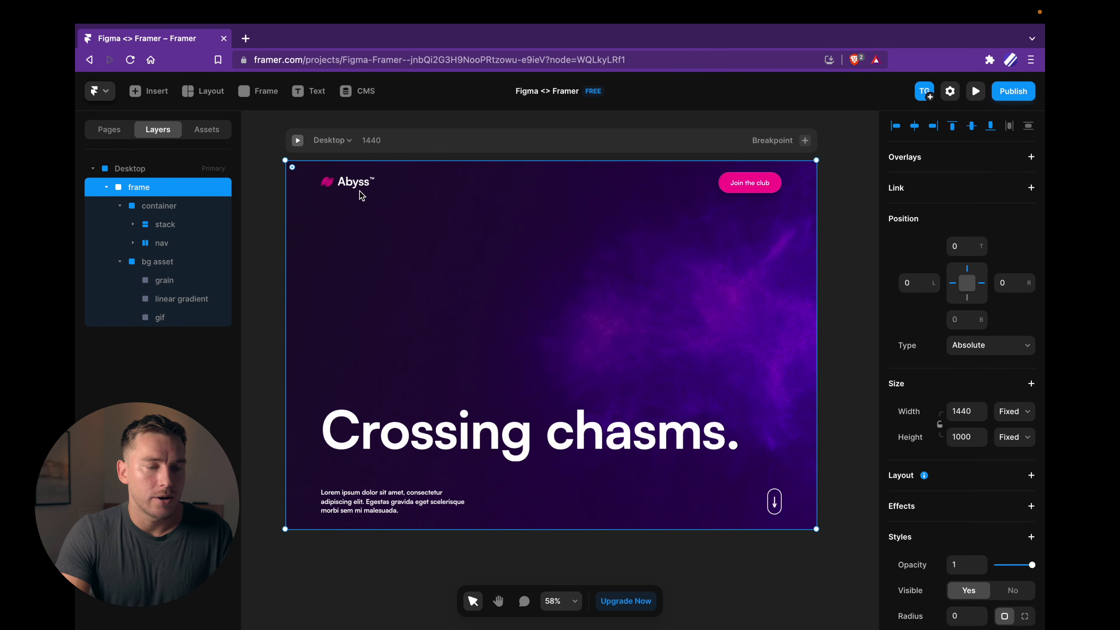
Step: Shorten the overhanging grain layer so it ends at the hero frame's lower edge
left_click(291, 159)
left_click(294, 167)
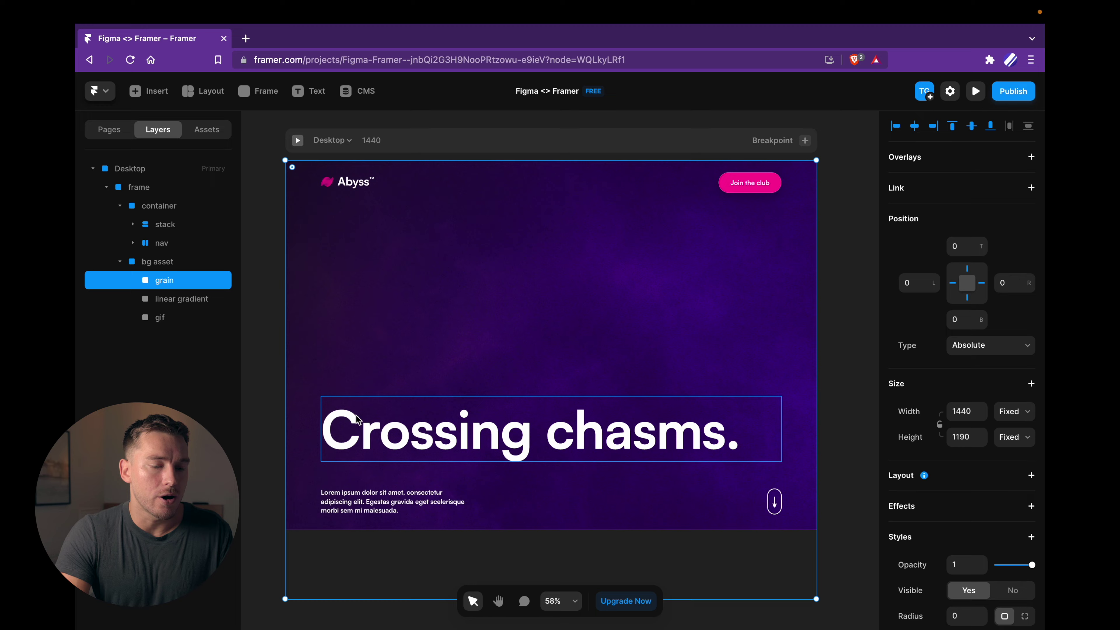
scroll(355, 415, "down", 3)
scroll(429, 514, "up", 2)
scroll(429, 547, "down", 1)
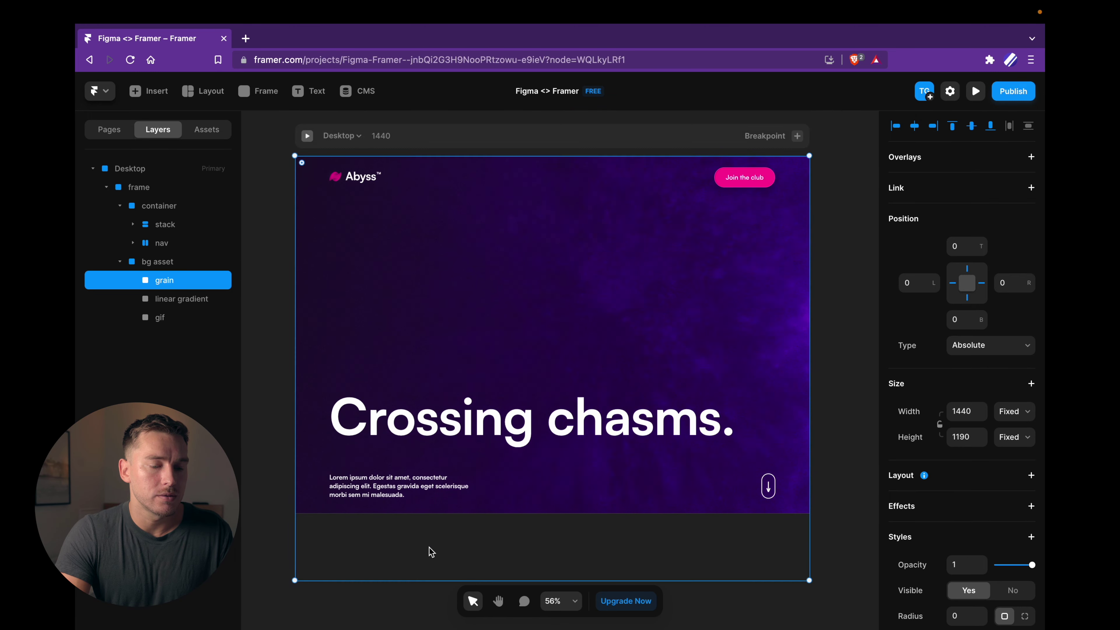
left_click_drag(430, 580, 374, 513)
Step: Inspect the linear gradient, gif and container layers inside the hero frame
left_click(203, 299)
left_click(176, 317, "shift")
left_click(164, 211)
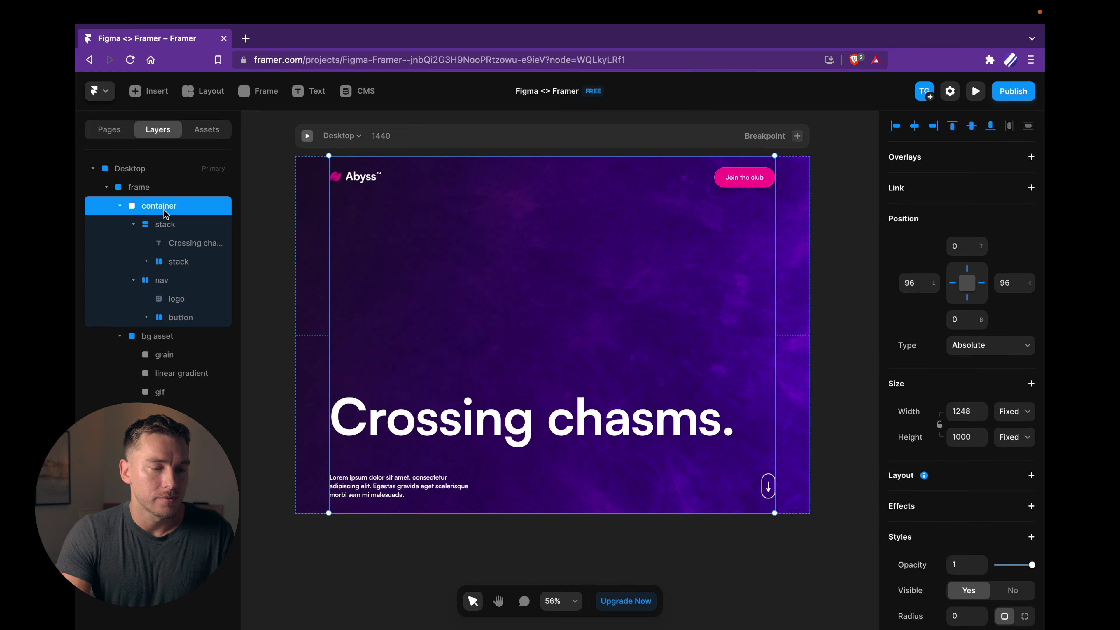
left_click(167, 223)
left_click(146, 205)
left_click(137, 190)
key("Escape")
scroll(407, 239, "down", 5)
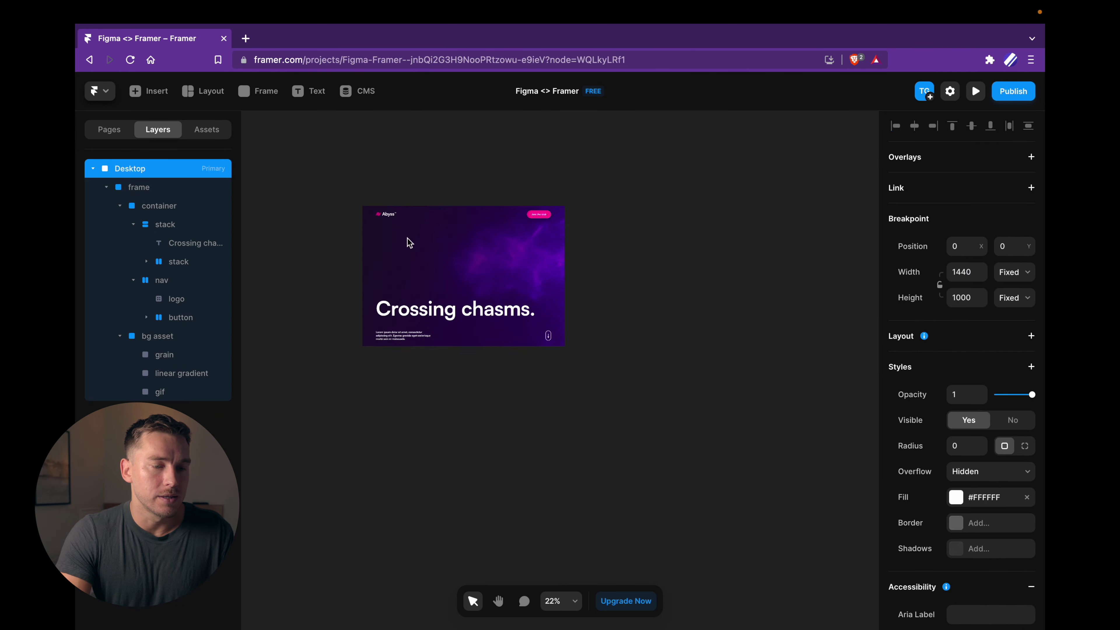
key("Escape")
scroll(377, 209, "up", 3)
Step: Lock the bg asset layer with its grain, linear gradient and gif sublayers, and select the Desktop breakpoint
left_click(358, 213, "super")
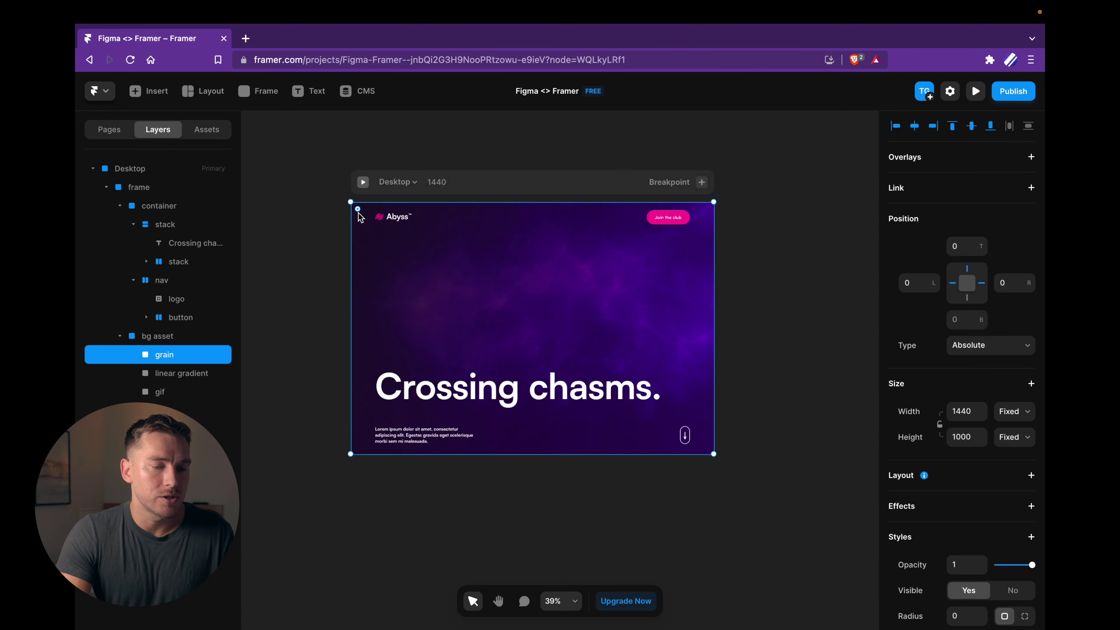
left_click(190, 336)
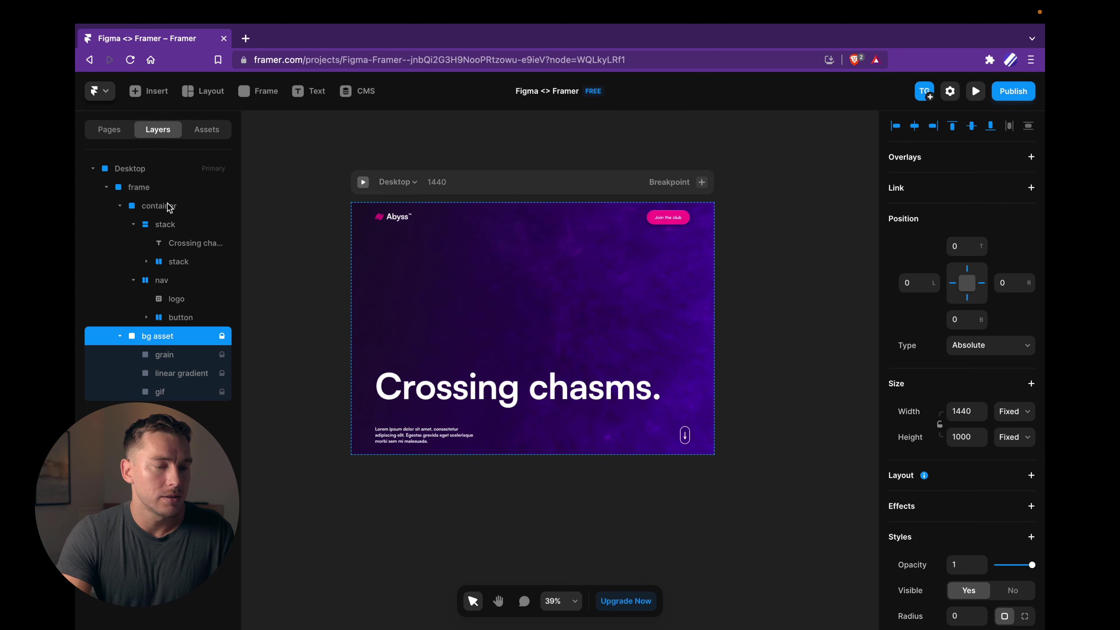
left_click(137, 170)
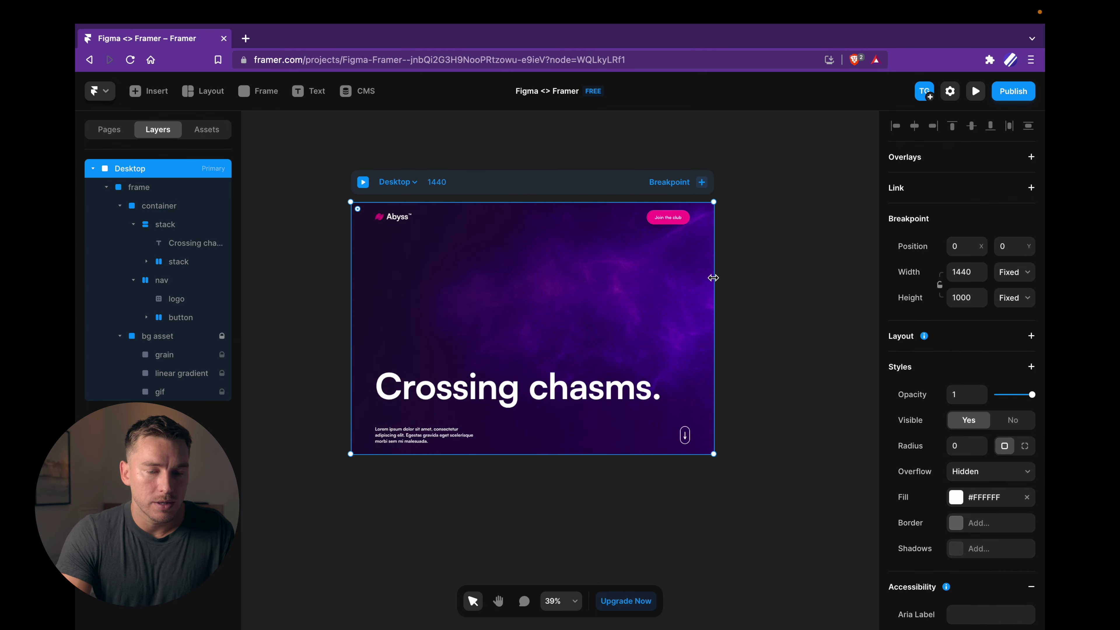
mouse_move(712, 278)
left_mouse_down()
mouse_move(631, 281)
mouse_move(713, 283)
left_mouse_up()
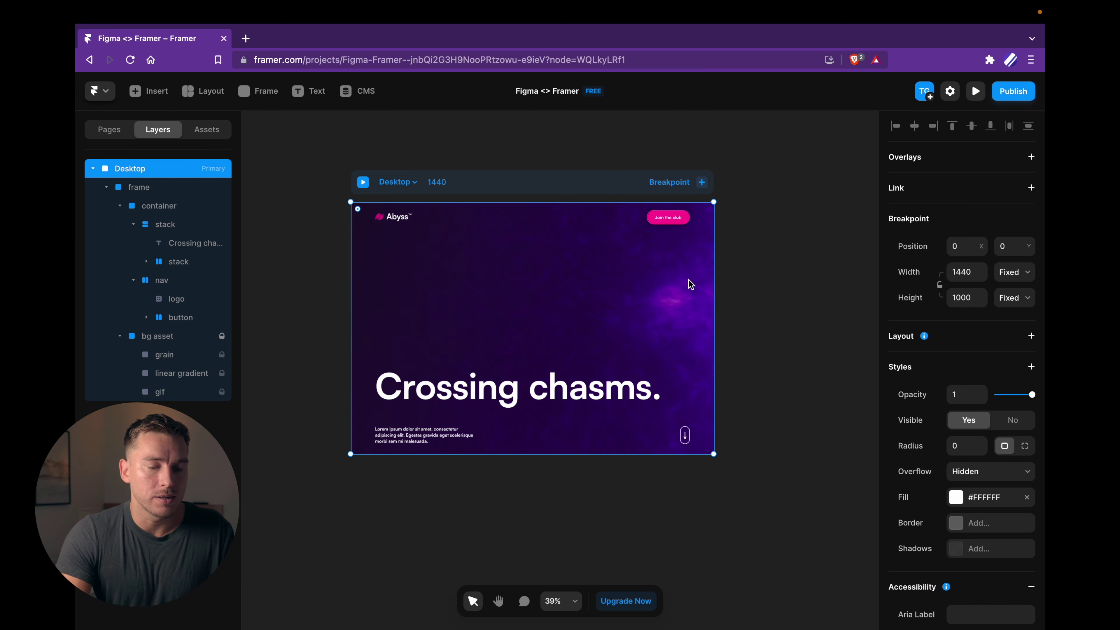
Step: Set the width of the "Crossing chasms." heading on the Desktop breakpoint to Fill
left_click(568, 392)
left_click(502, 391)
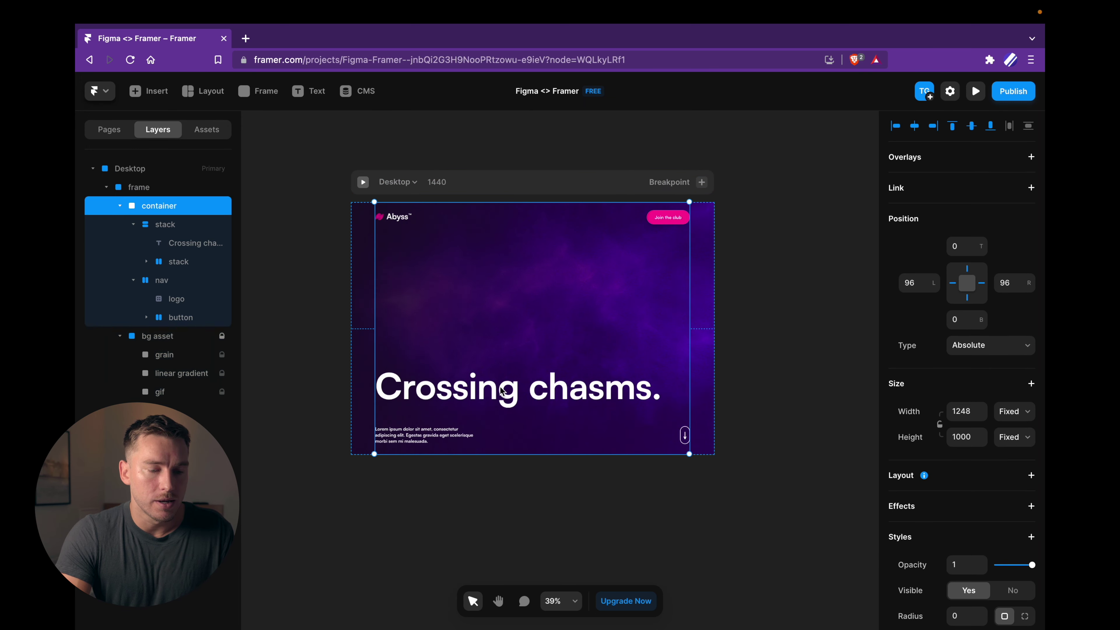
double_click(502, 391)
scroll(741, 337, "up", 2)
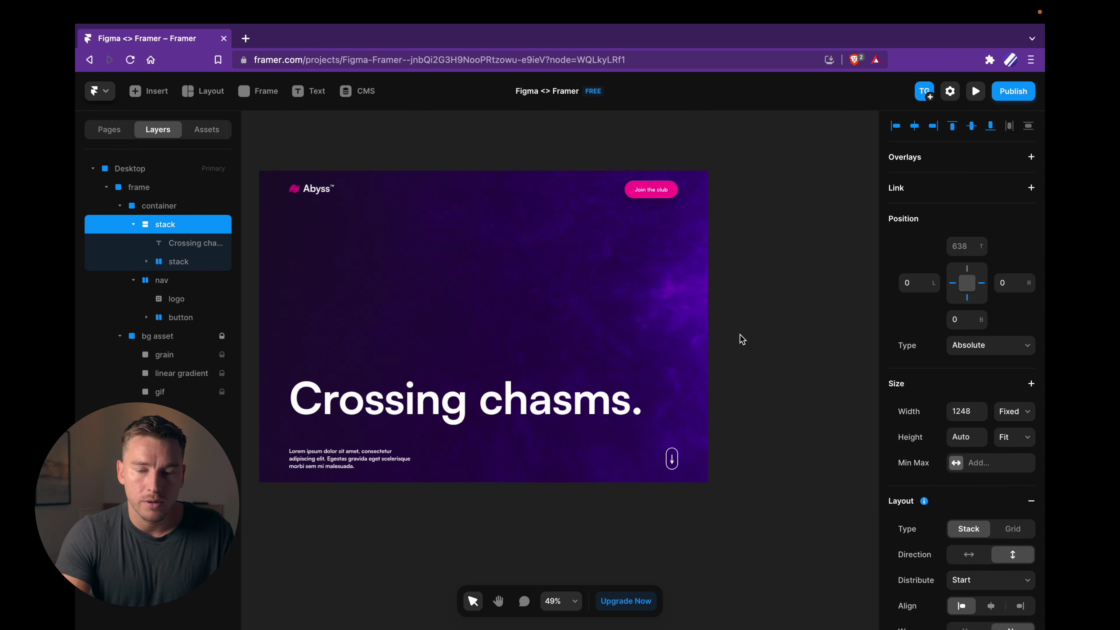
double_click(516, 405)
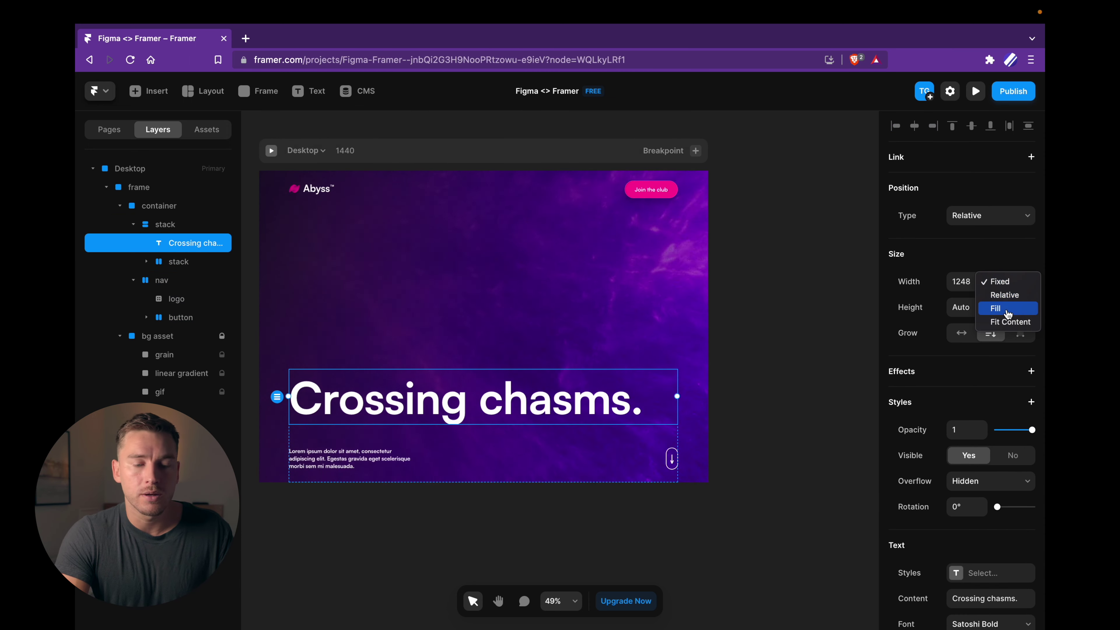
left_click(1003, 311)
Step: Widen the Desktop breakpoint to test how its content responds, and undo the resize
left_click(365, 476)
left_click(366, 463, "super")
left_click(218, 182)
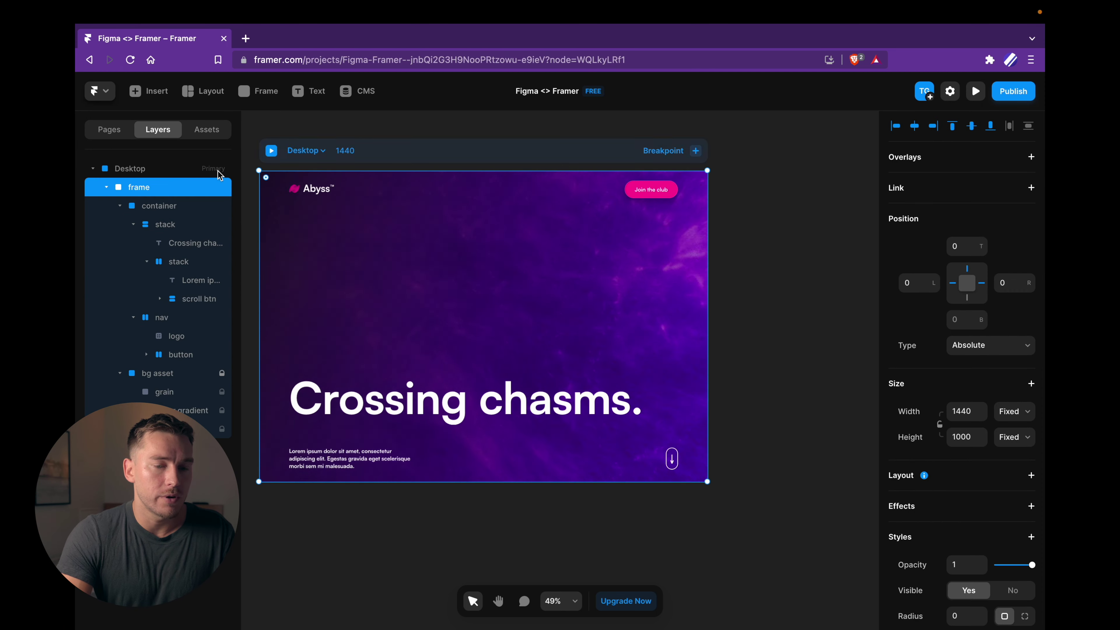
left_click(325, 159)
left_click_drag(708, 255, 777, 258)
key("super+z")
Step: Add a Tablet breakpoint with a width of 810 from the Desktop breakpoint
scroll(726, 198, "up", 3)
scroll(726, 198, "down", 6)
scroll(725, 196, "up", 5)
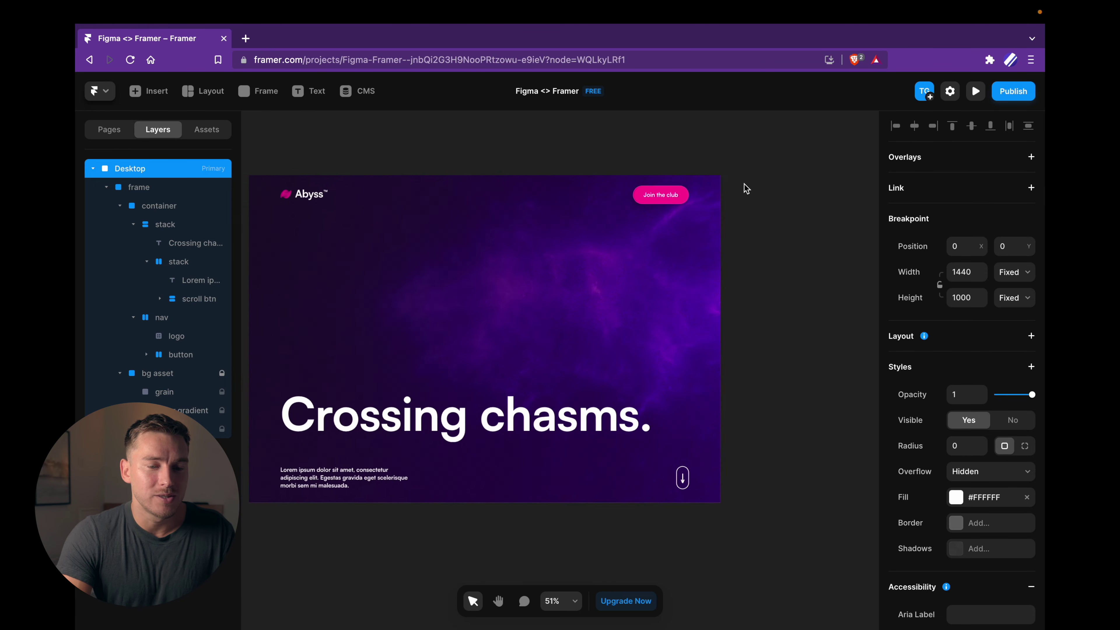
left_click(770, 150)
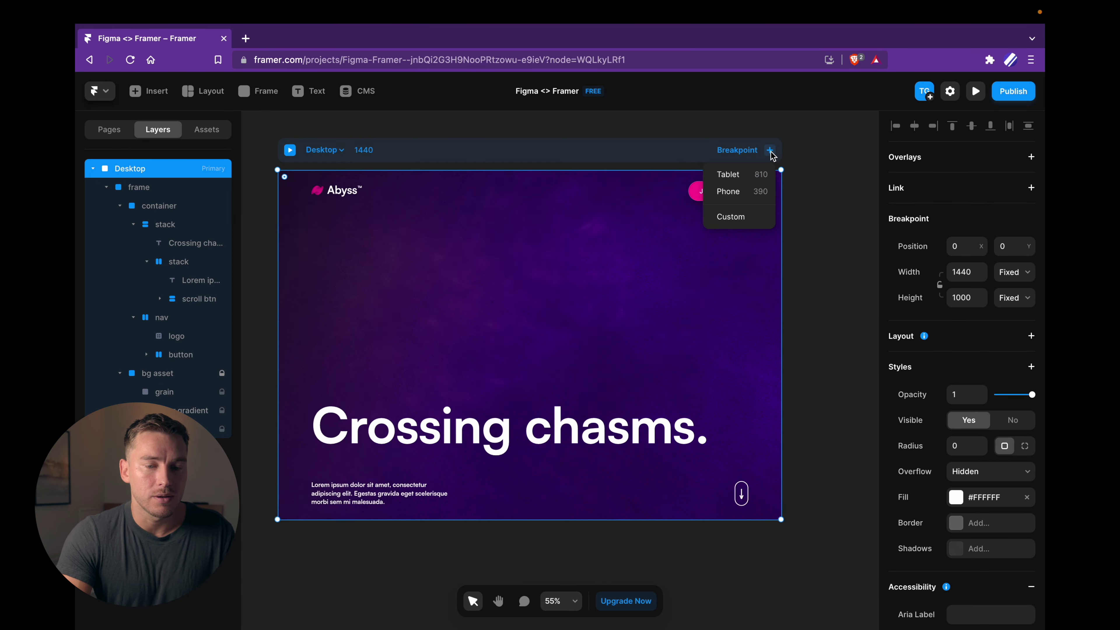
left_click(744, 172)
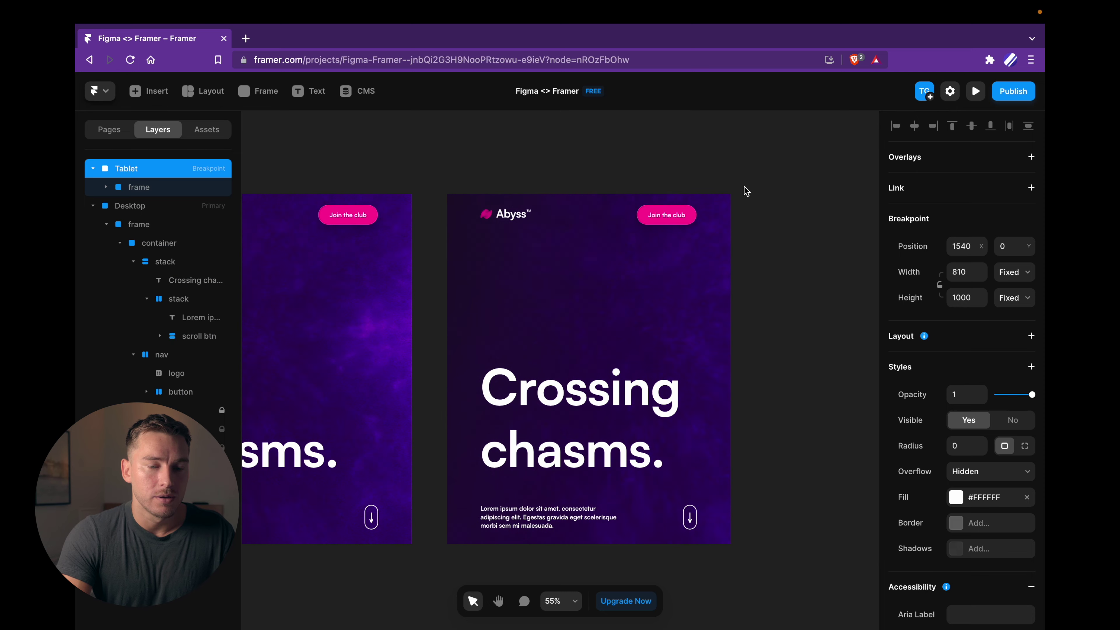
Step: Set the left and right offsets of the container on the Tablet breakpoint to 32
left_click(638, 254)
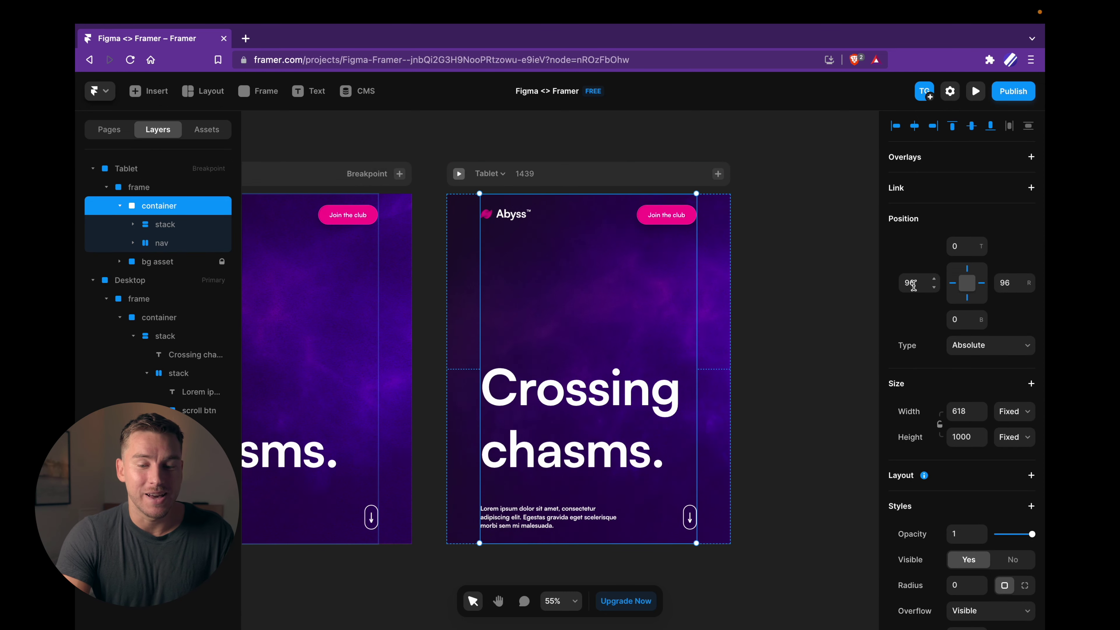
type("32")
left_click(1006, 285)
type("32")
key("Return")
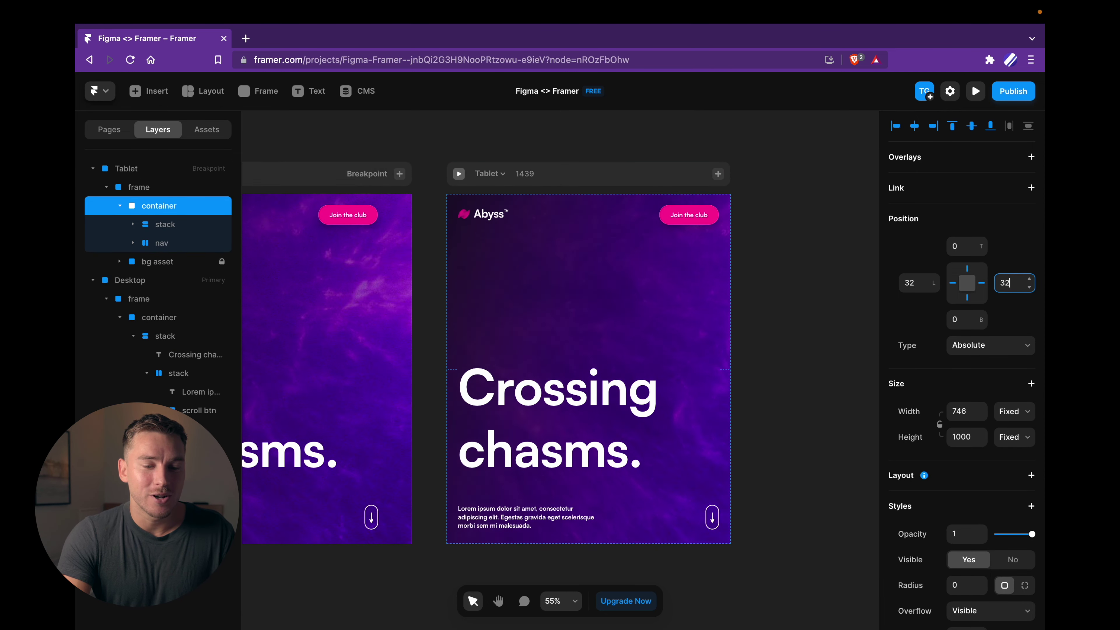
Step: Set the font size of the "Crossing chasms." heading on the Tablet breakpoint to 96
left_click(617, 369)
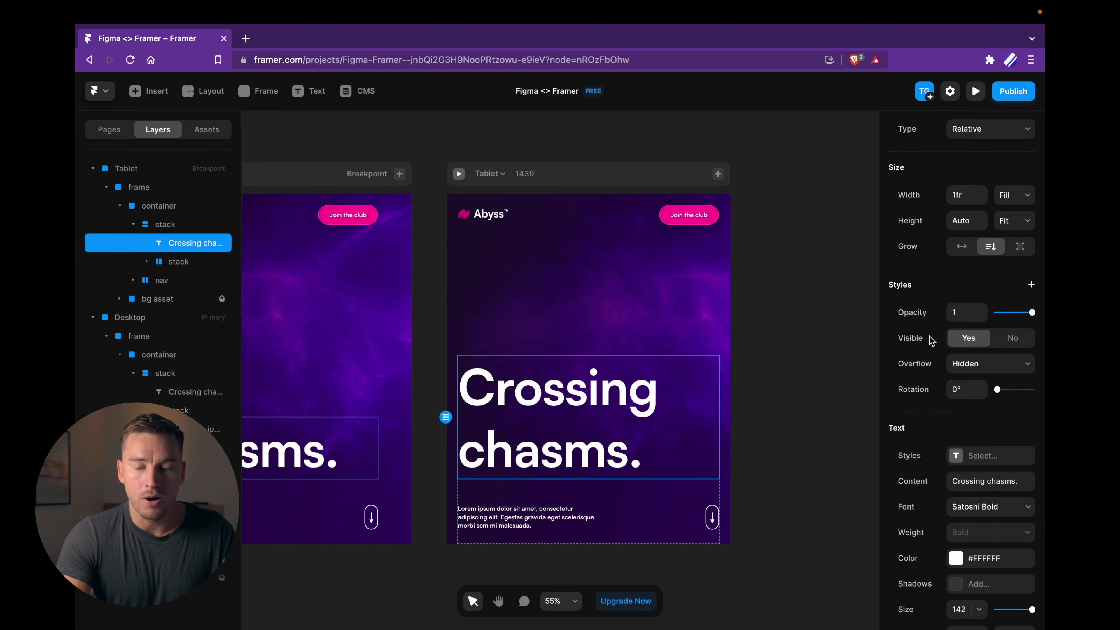
scroll(930, 340, "down", 5)
left_click(956, 429)
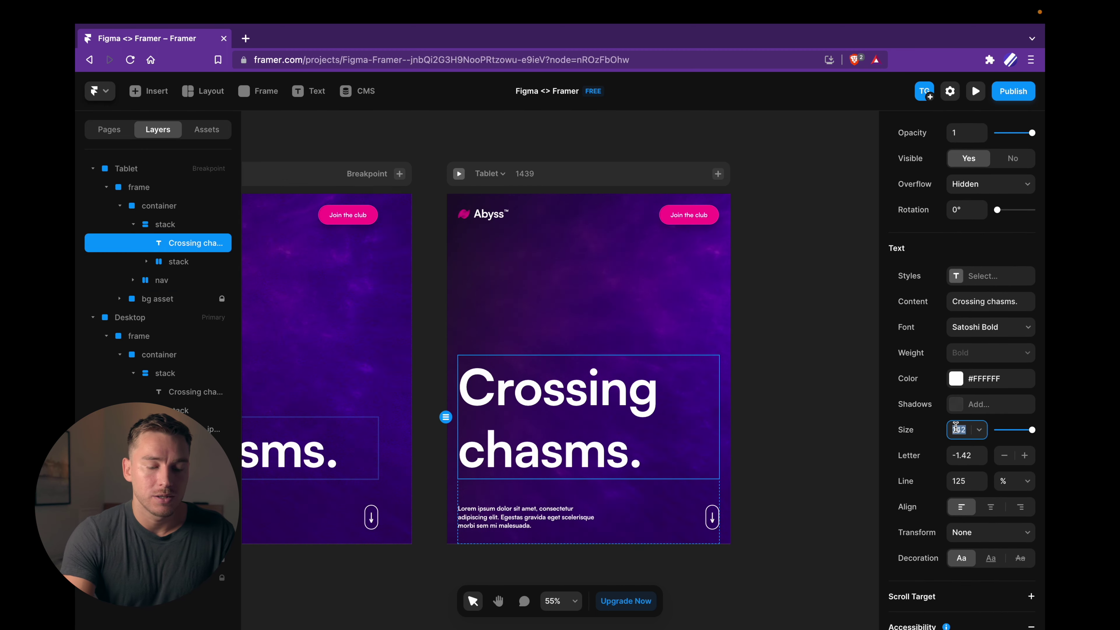
type("96")
key("Return")
Step: Add a Phone breakpoint with a width of 390 from the Tablet breakpoint
scroll(777, 362, "down", 3)
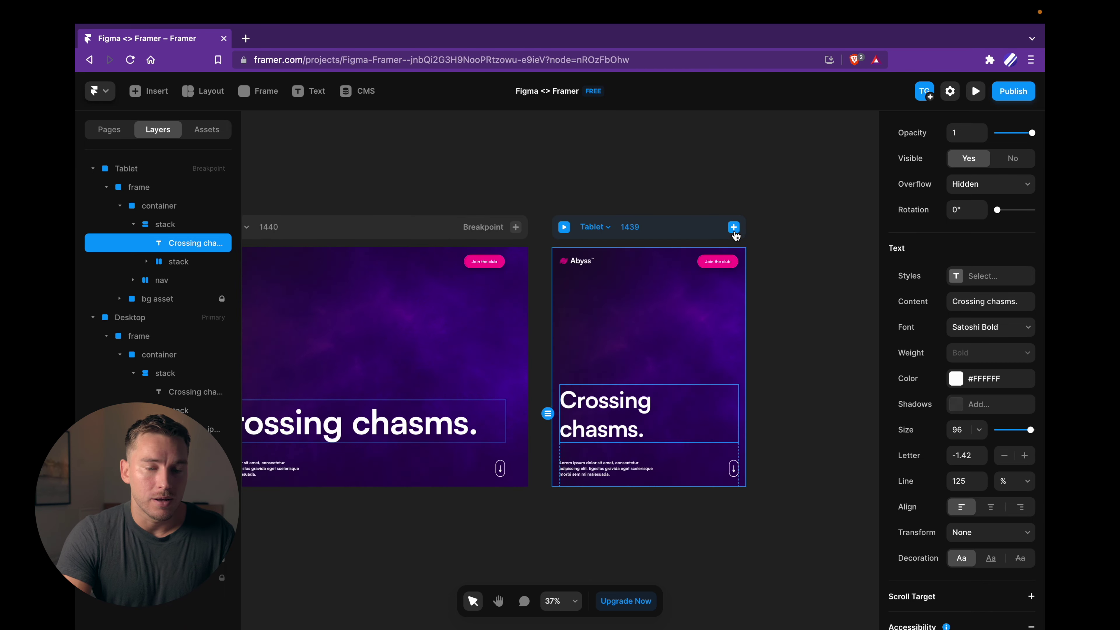
left_click(733, 226)
left_click(715, 252)
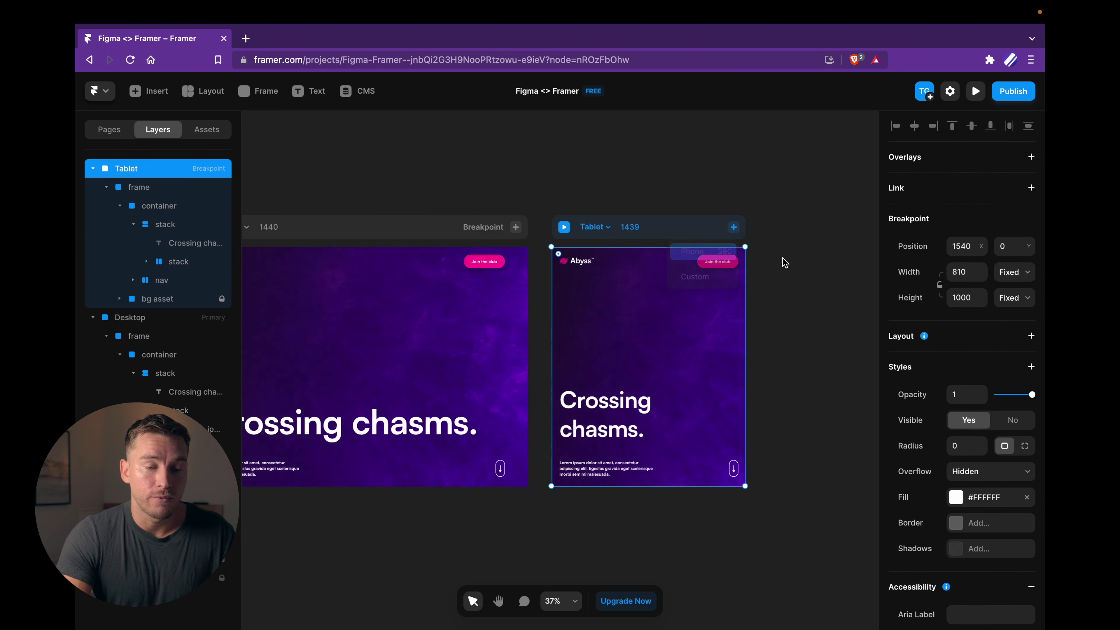
Step: Set the font size of the "Crossing chasms." heading on the Phone breakpoint to 72
left_click(596, 343)
scroll(962, 494, "down", 3)
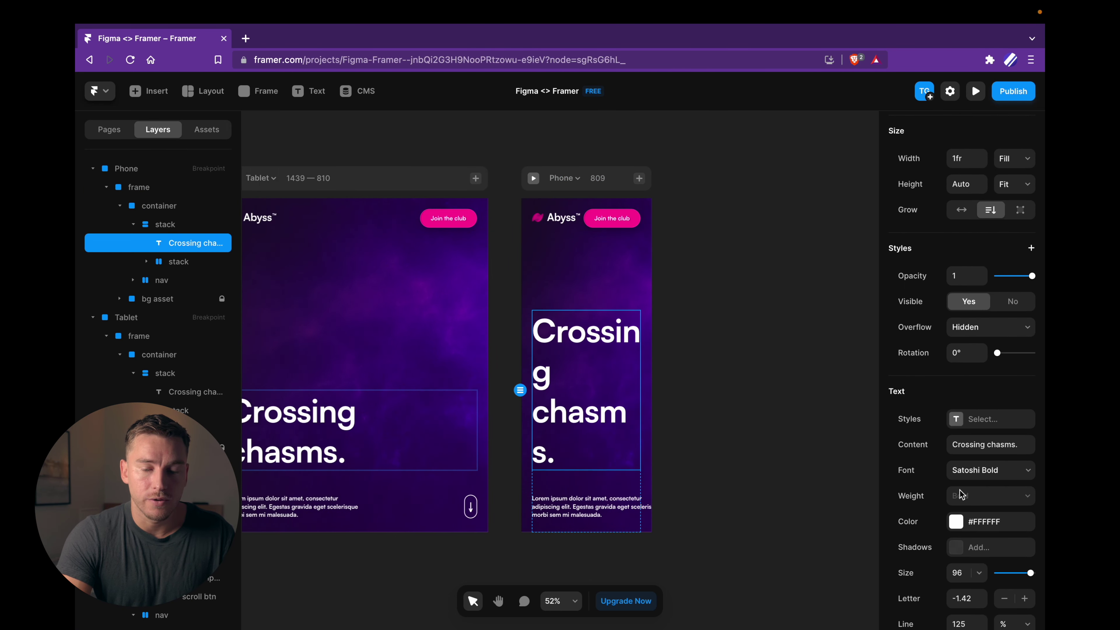
scroll(955, 547, "down", 1)
left_click(957, 546)
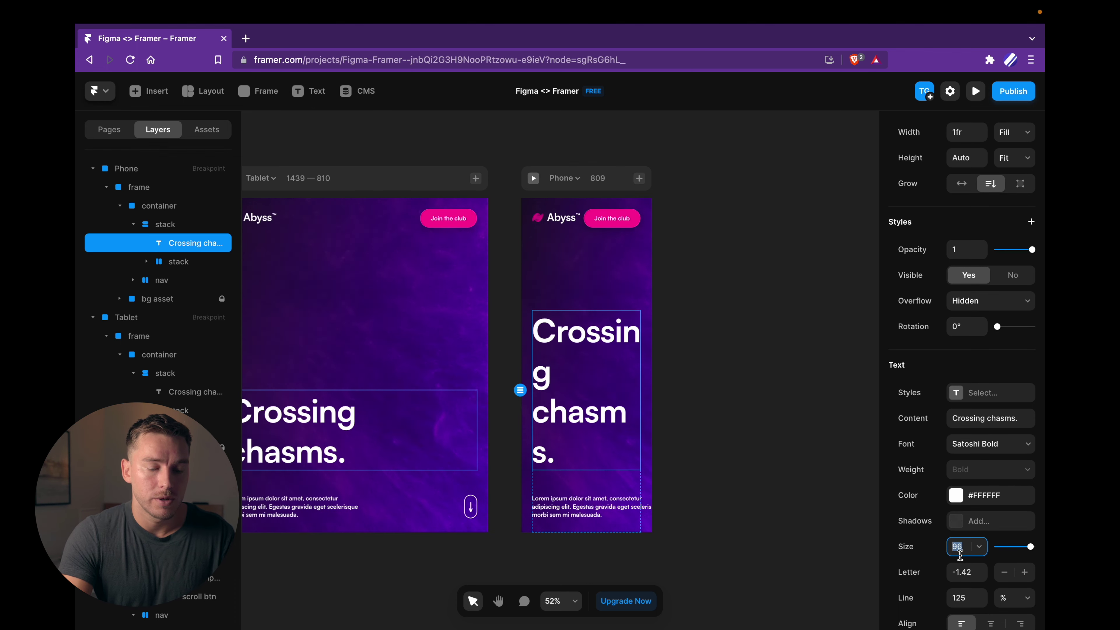
type("72")
Step: Change the direction of the Phone breakpoint's inner stack, holding the paragraph and scroll button, to vertical
left_click(635, 507)
left_click(168, 263)
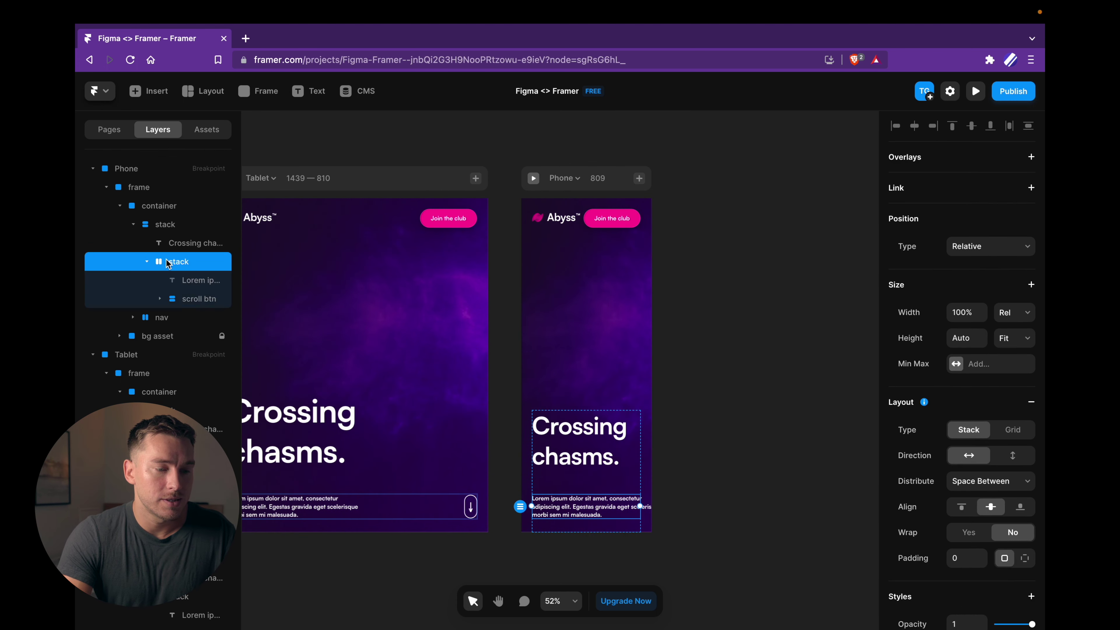
scroll(967, 353, "down", 1)
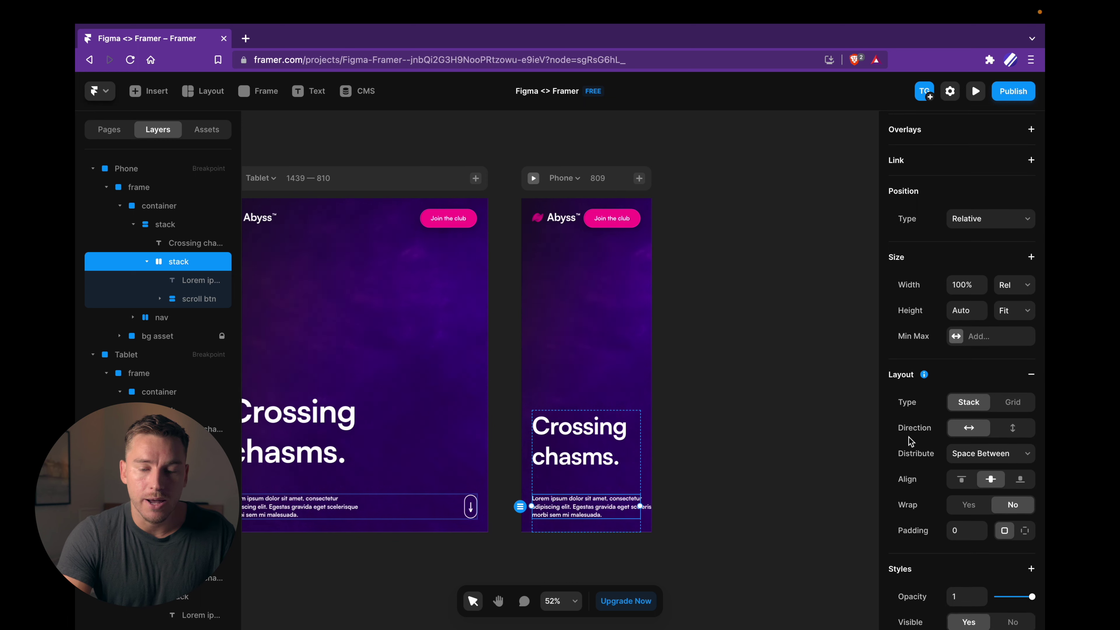
left_click(1013, 422)
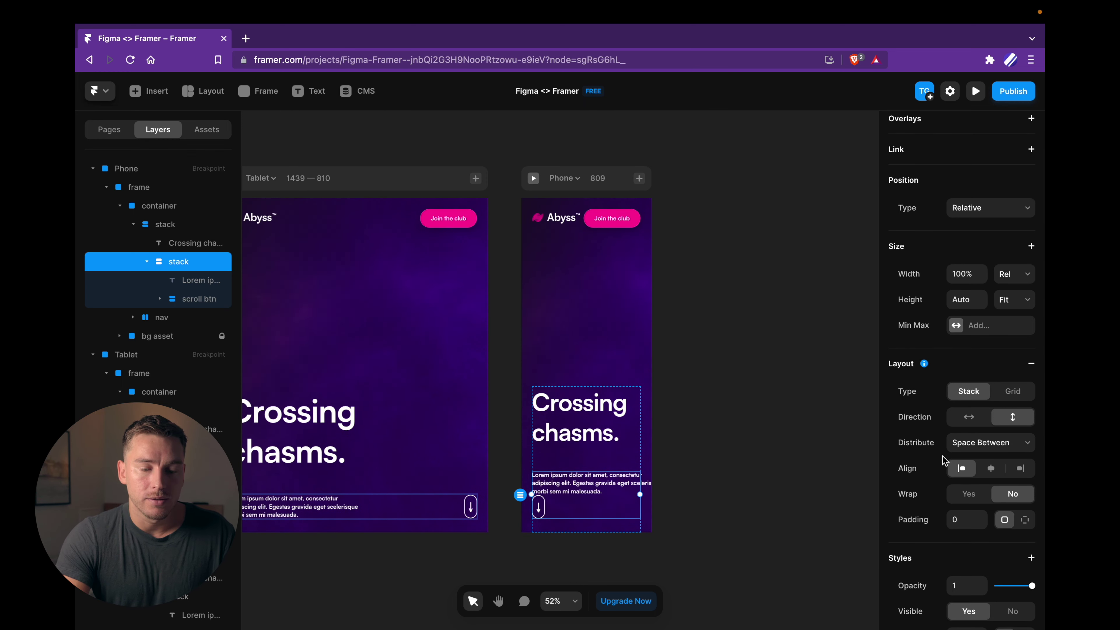
Step: Set the distribution of the Phone breakpoint's inner stack to End and its gap to 32
scroll(689, 442, "up", 3)
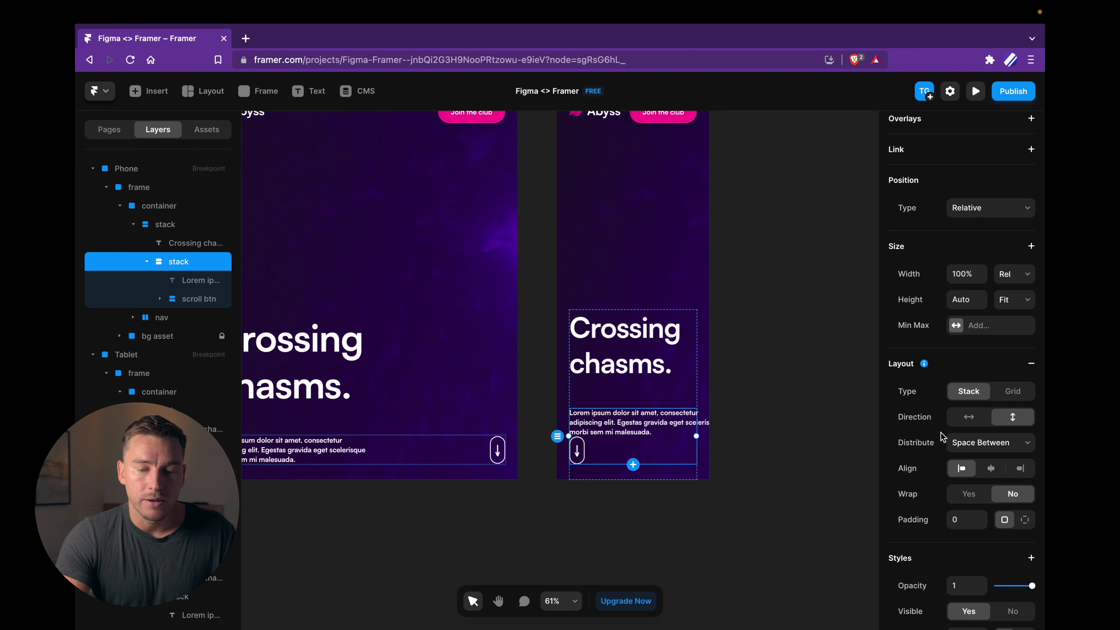
left_click(979, 470)
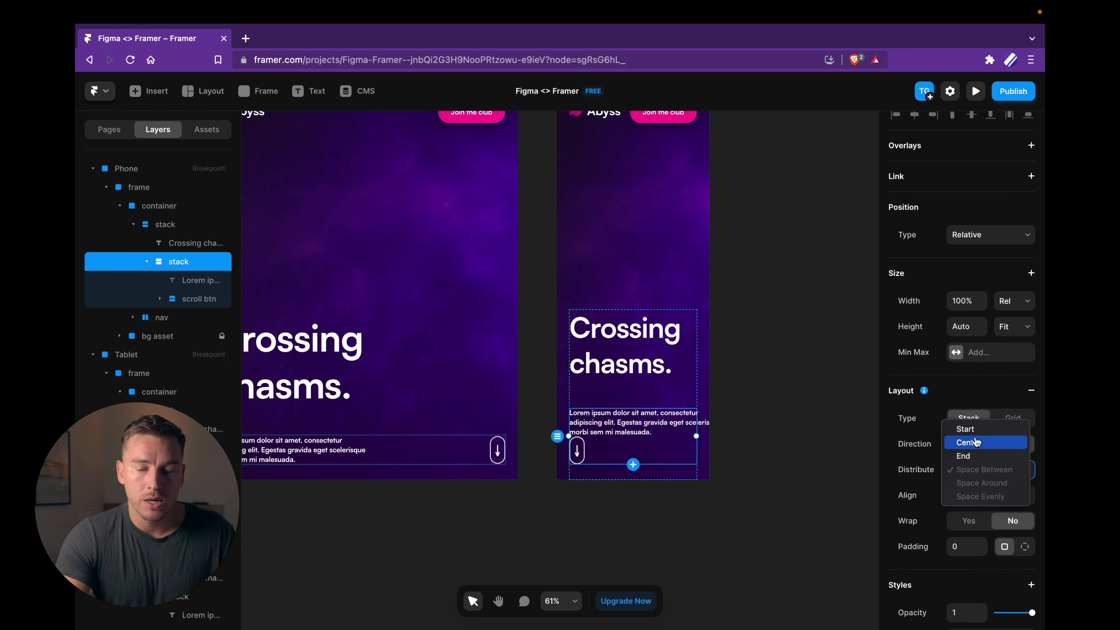
left_click(965, 456)
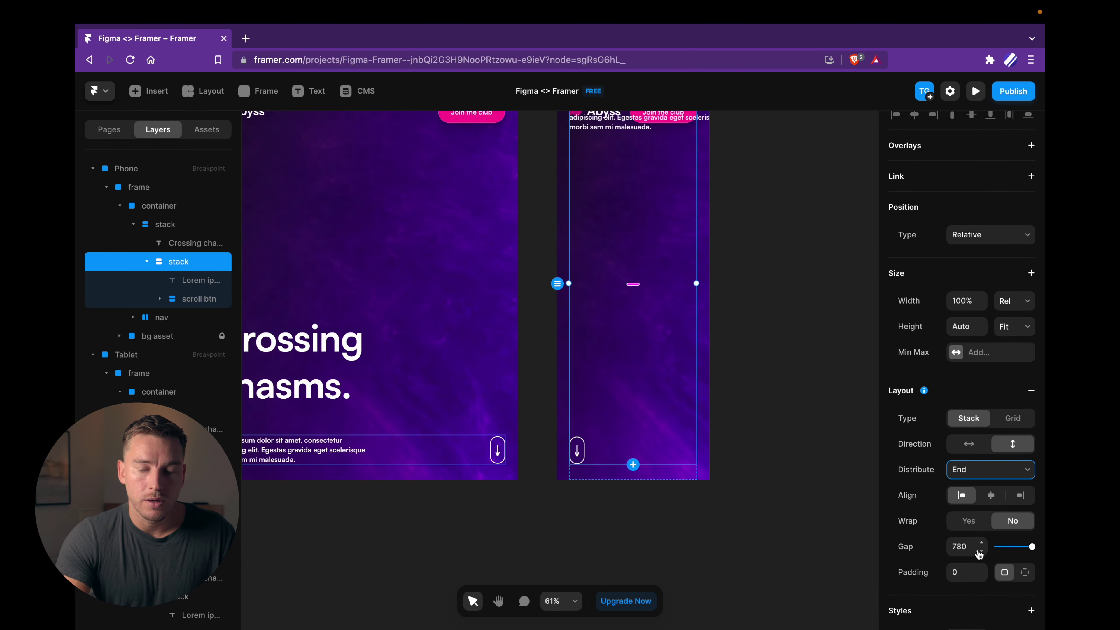
left_click(961, 547)
type("32")
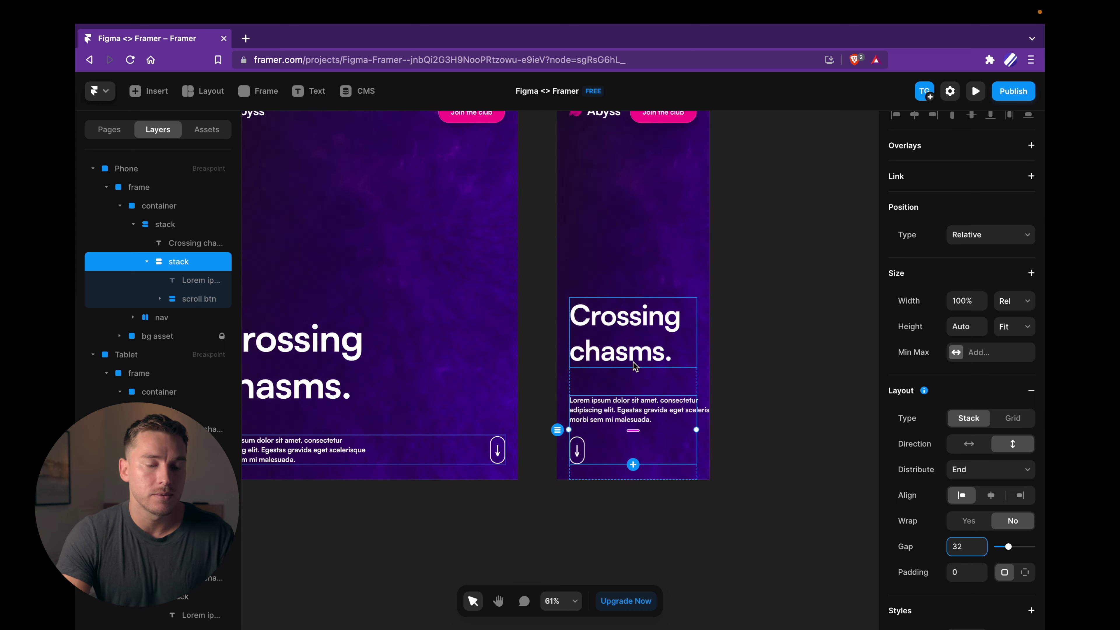
Step: Set the gap of the outer stack around the heading and inner stack on the Phone breakpoint to 32
key("Escape")
scroll(948, 490, "down", 5)
left_click(957, 486)
type("32")
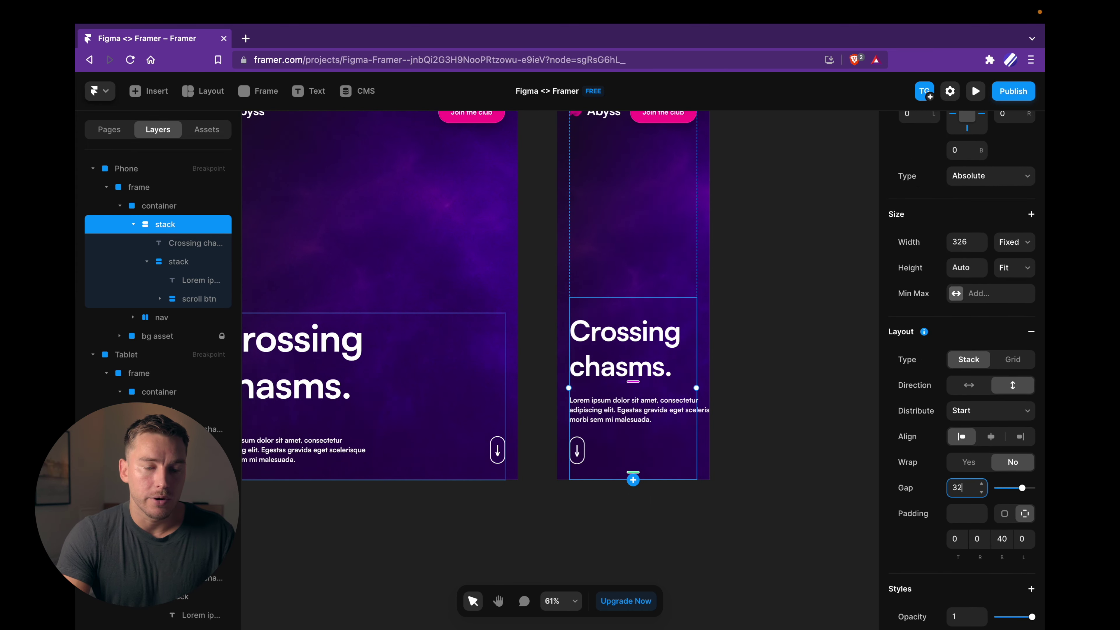
left_click(742, 353)
Step: Inspect the scroll button on the Phone breakpoint and compare it with the Desktop and Tablet versions
scroll(732, 461, "up", 4)
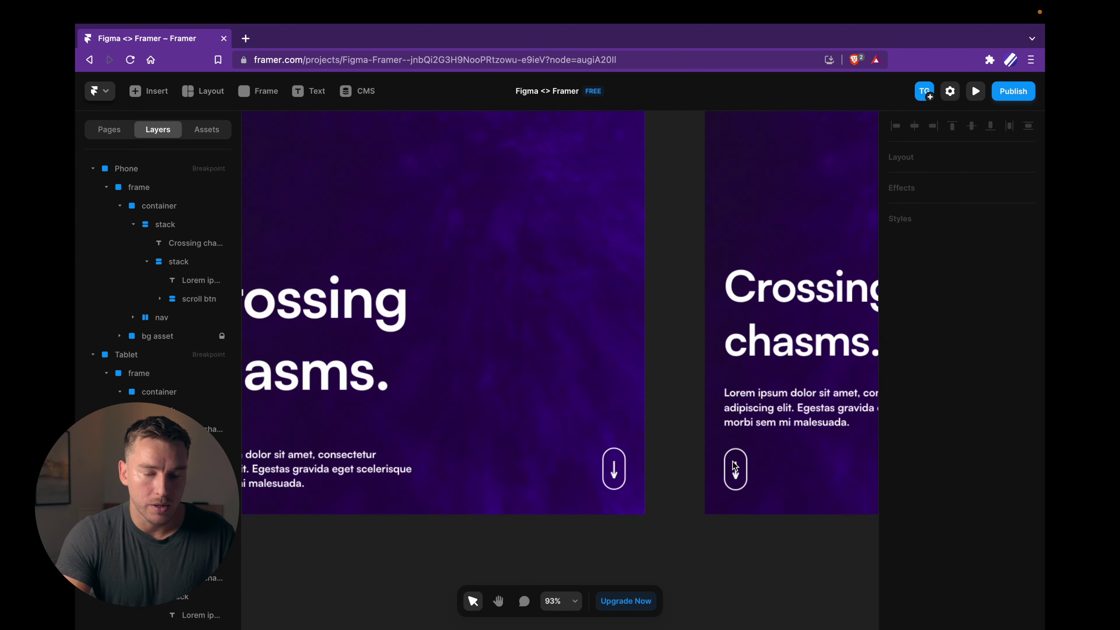
left_click(735, 467, "super")
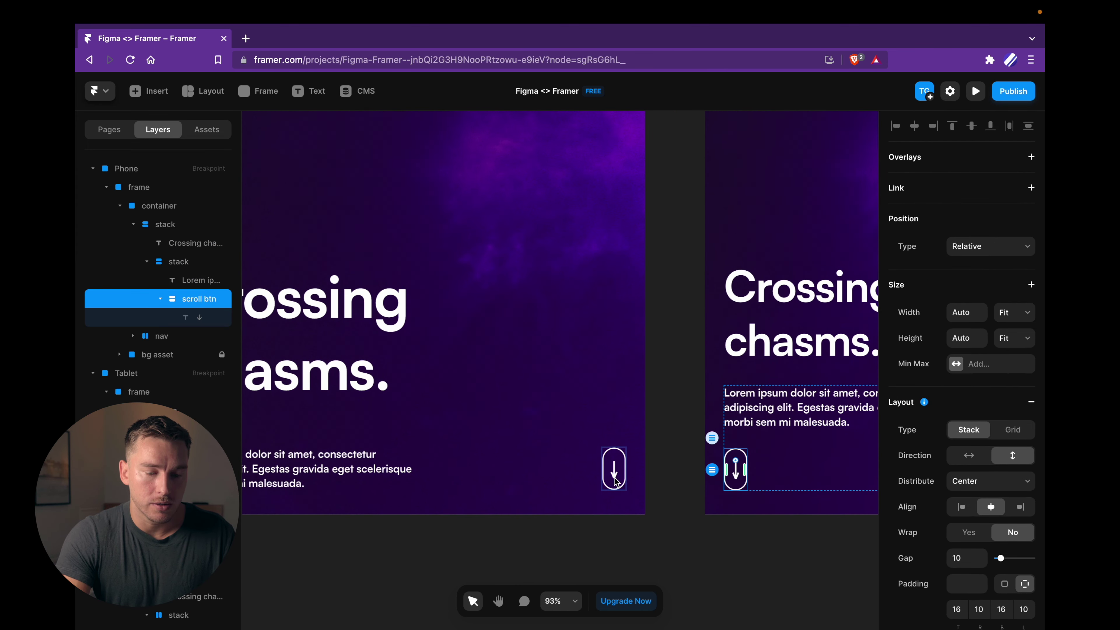
scroll(615, 480, "down", 5)
scroll(615, 480, "left", 5)
scroll(583, 488, "up", 2)
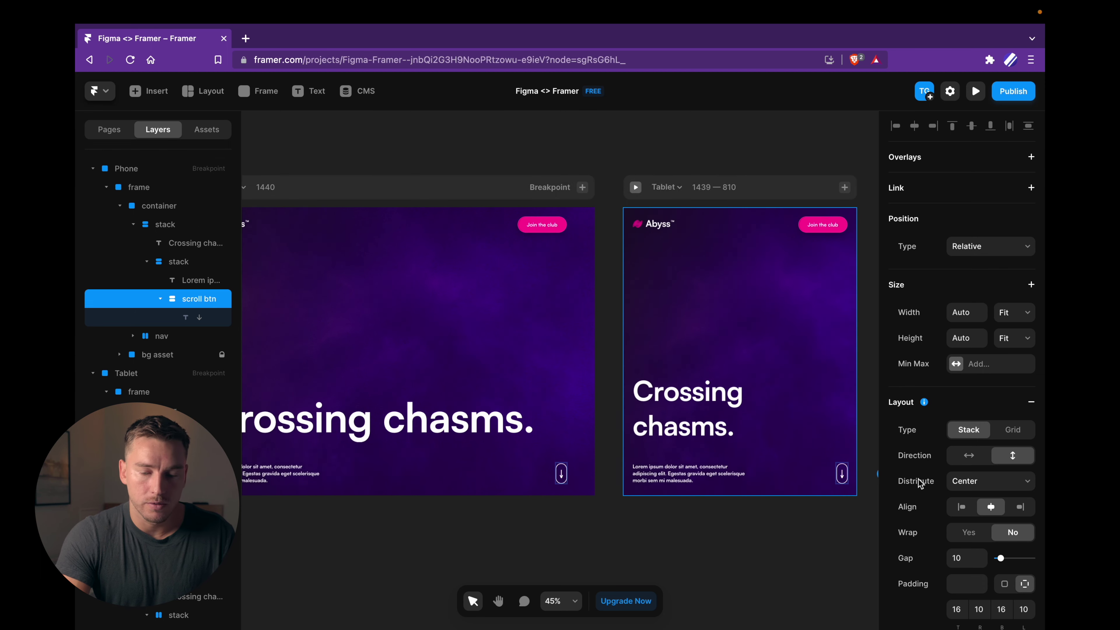
scroll(918, 479, "down", 7)
Step: Change the font of the arrow inside the Desktop breakpoint's scroll button to Satoshi Bold and check it on the Phone breakpoint
left_click(563, 476)
double_click(561, 480)
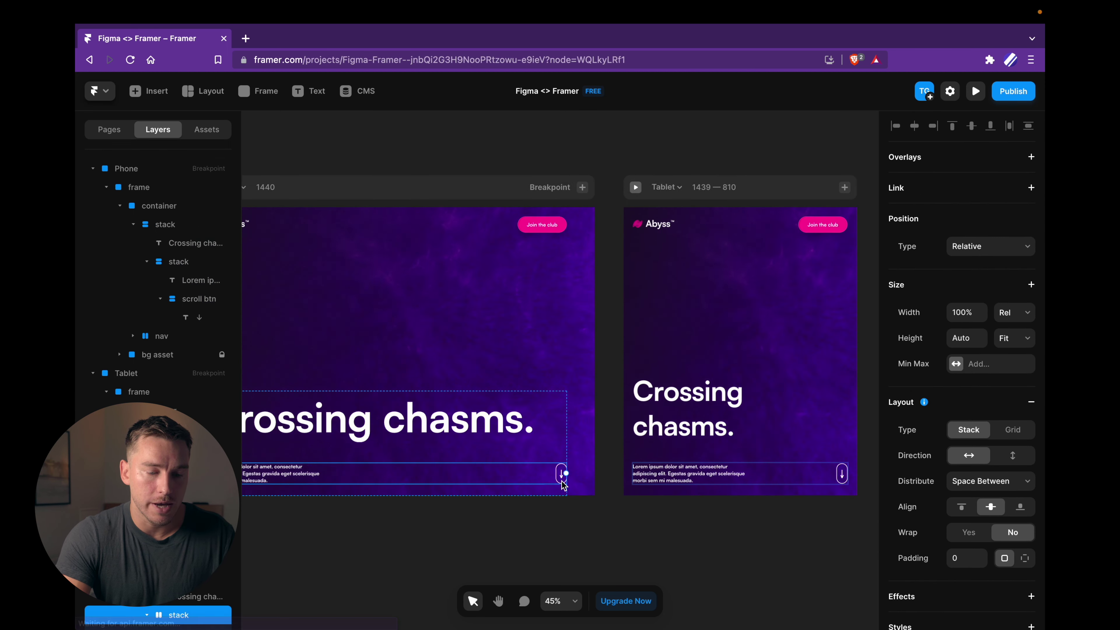
scroll(562, 481, "up", 8)
double_click(562, 476)
scroll(975, 515, "down", 4)
key("Return")
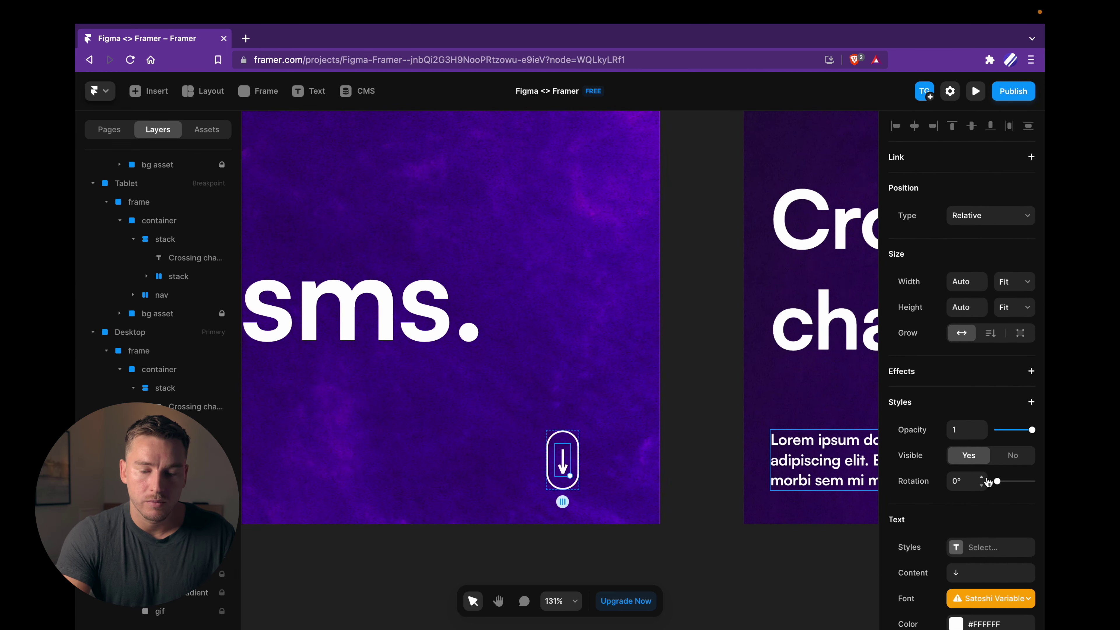
left_click(990, 598)
type("sato")
key("Down")
key("Down")
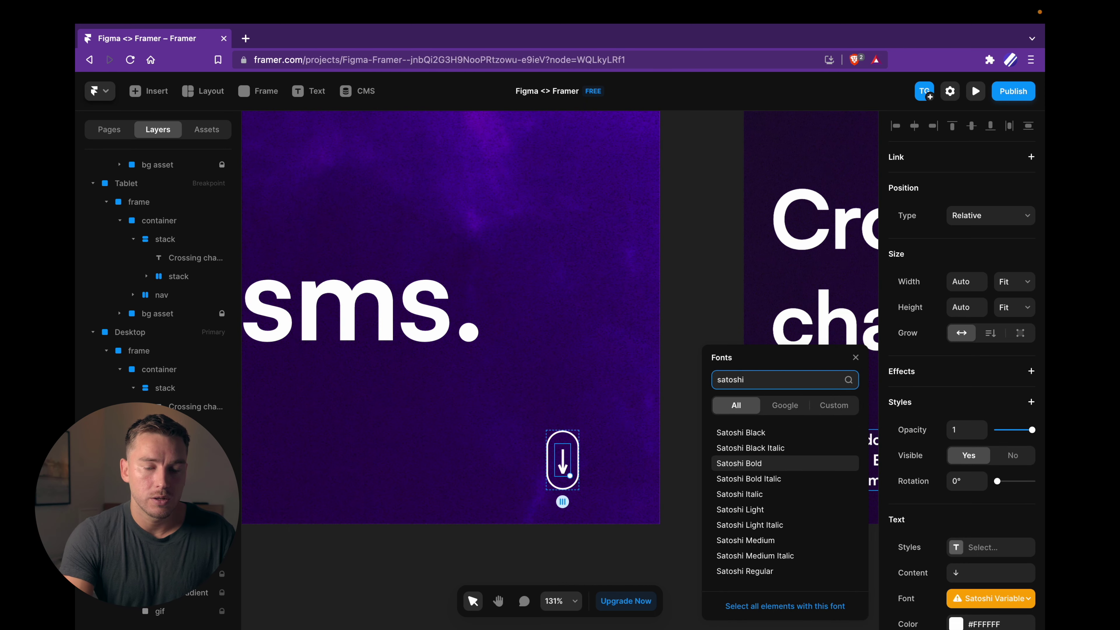
key("Return")
scroll(673, 477, "down", 3)
left_click(673, 477)
scroll(803, 456, "right", 8)
scroll(803, 457, "down", 5)
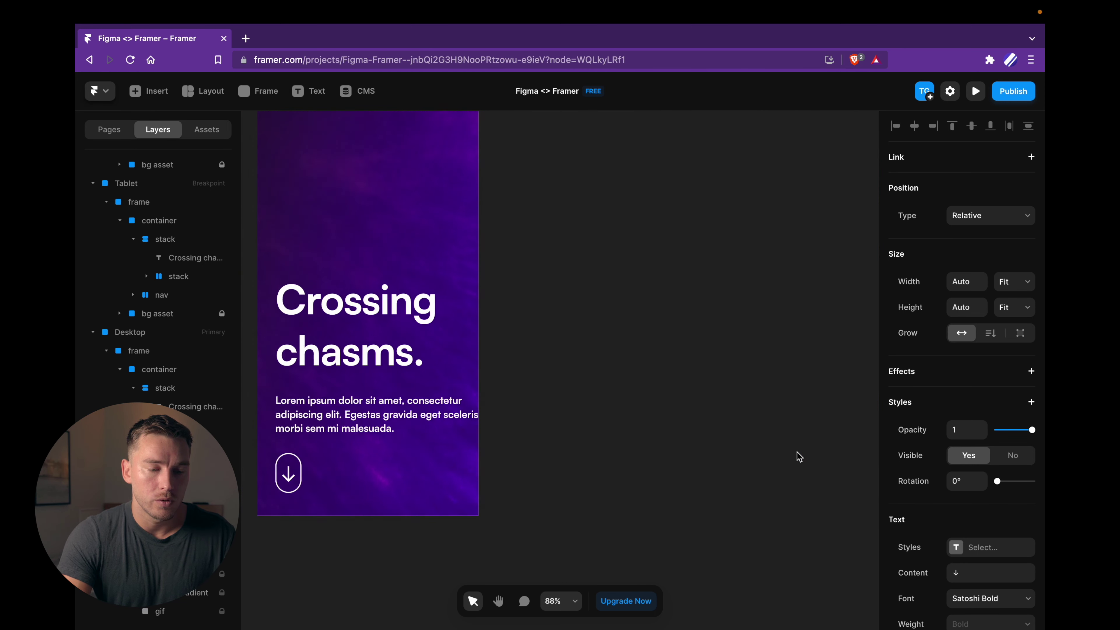
Step: Set the left and right offsets of the Phone breakpoint's container to 16
key("Escape")
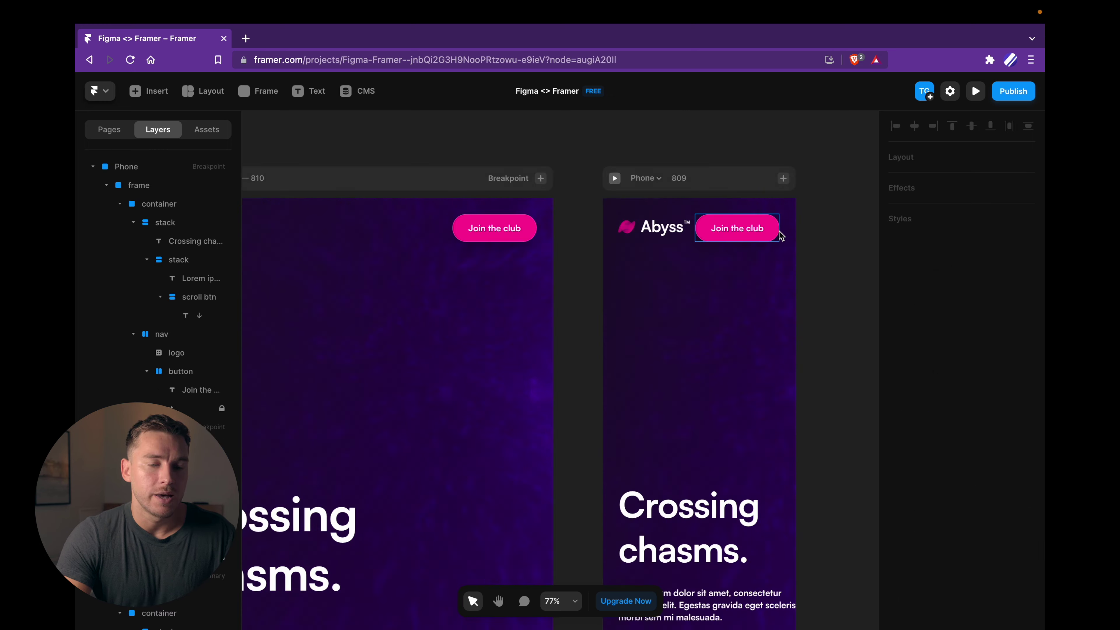
scroll(778, 230, "up", 2)
left_click(758, 231, "super")
scroll(750, 229, "up", 2)
key("Escape")
scroll(683, 225, "right", 3)
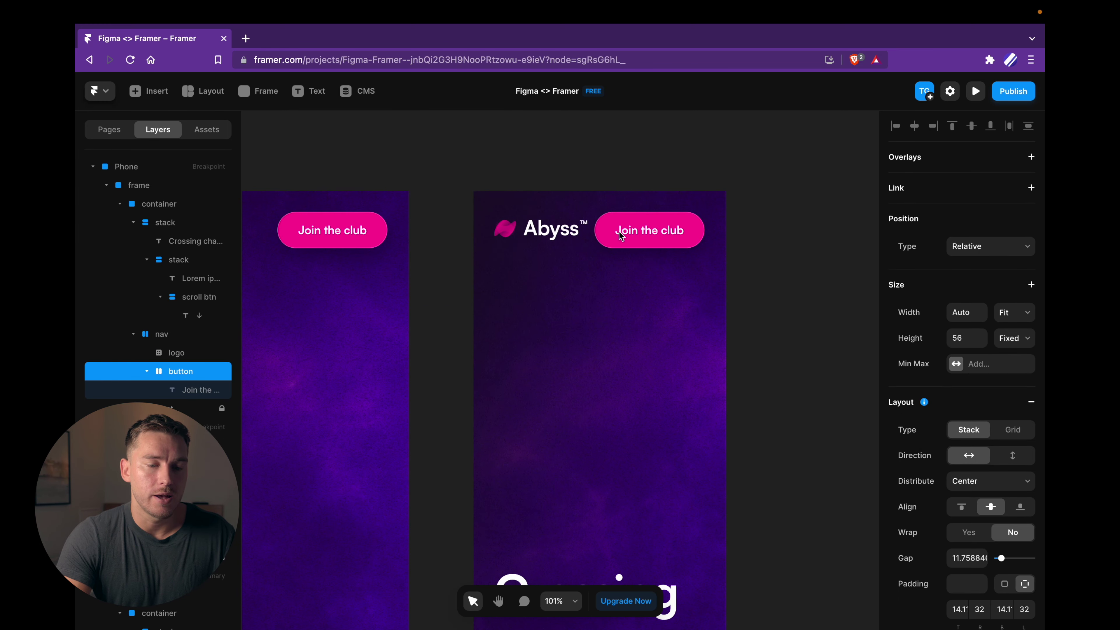
key("Escape")
key("Escape")
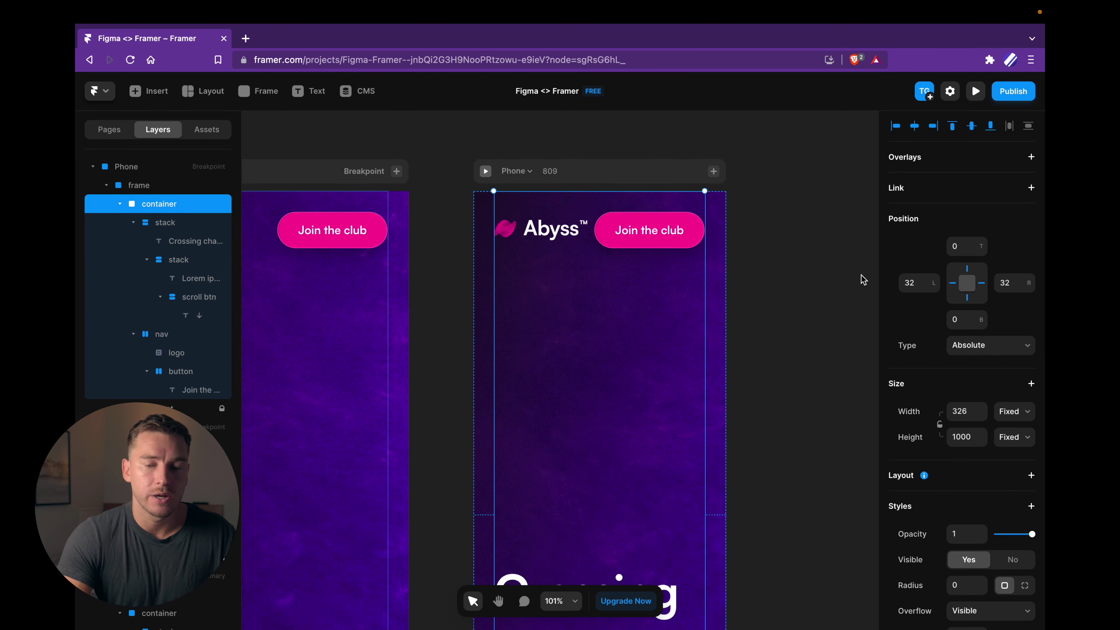
type("1")
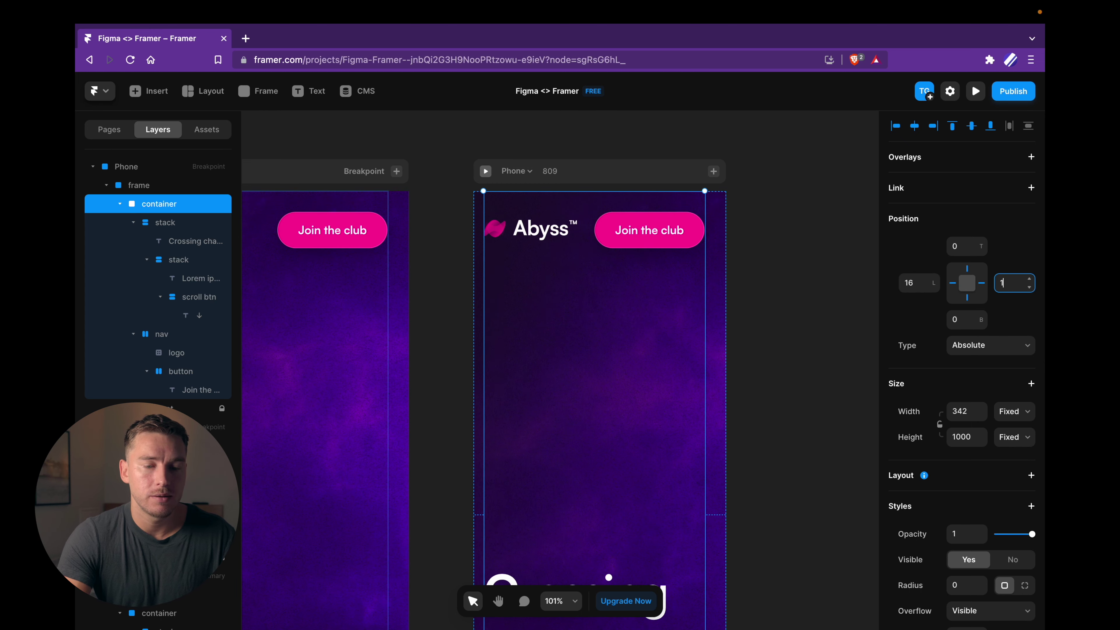
type("616")
left_click(763, 286)
Step: Set the width of the Lorem ipsum paragraph on the Phone breakpoint to Fill
scroll(758, 286, "down", 5)
scroll(745, 278, "down", 2)
scroll(732, 267, "up", 3)
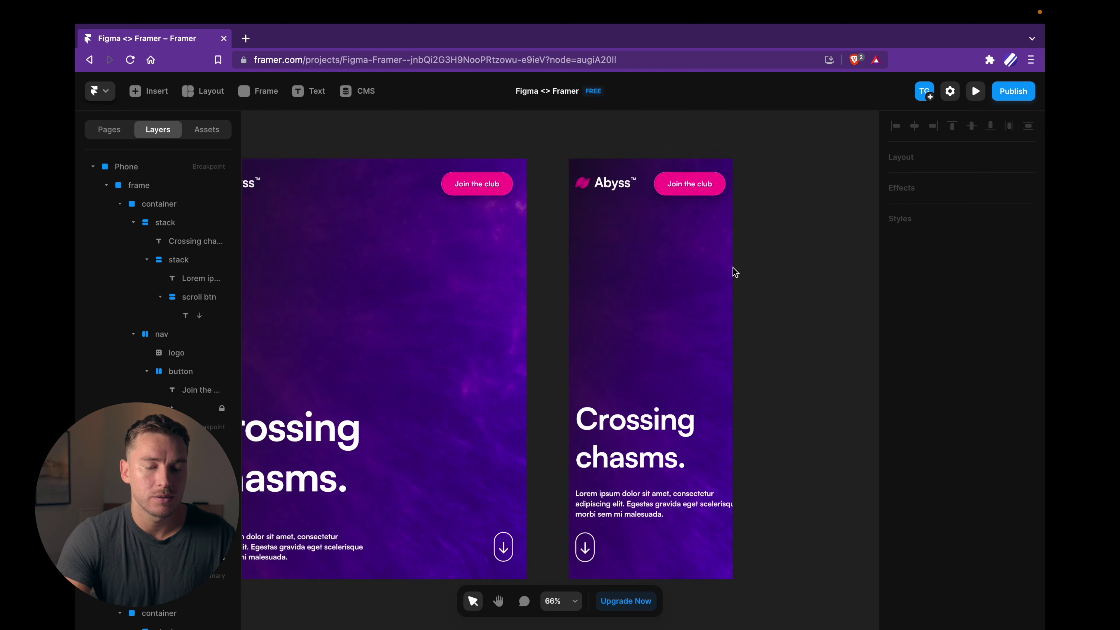
left_click(728, 494)
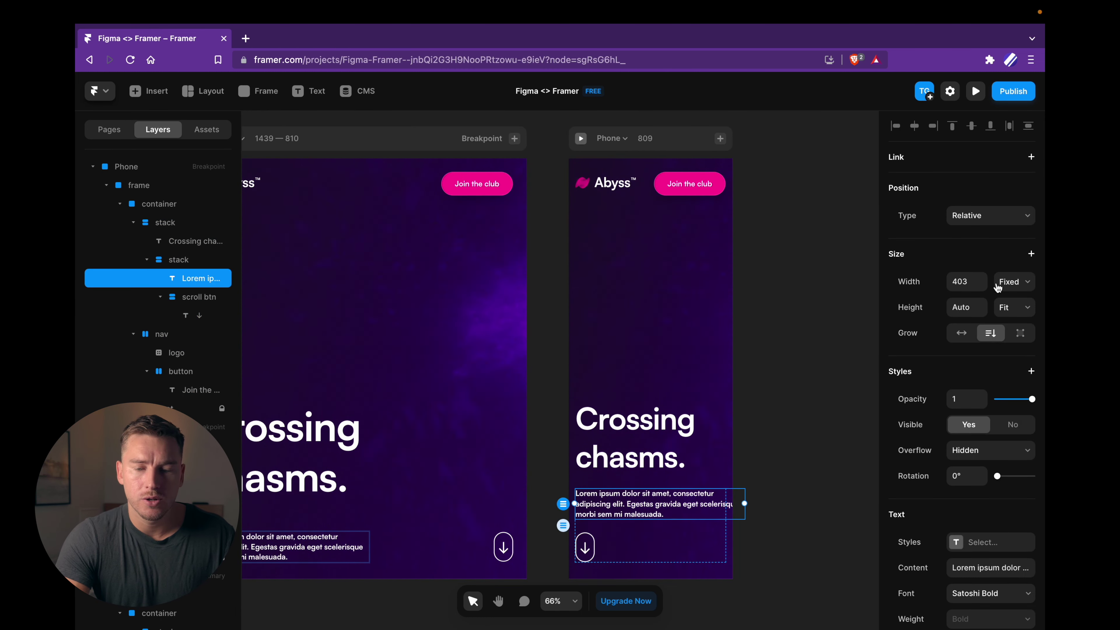
left_click(1009, 281)
left_click(1007, 309)
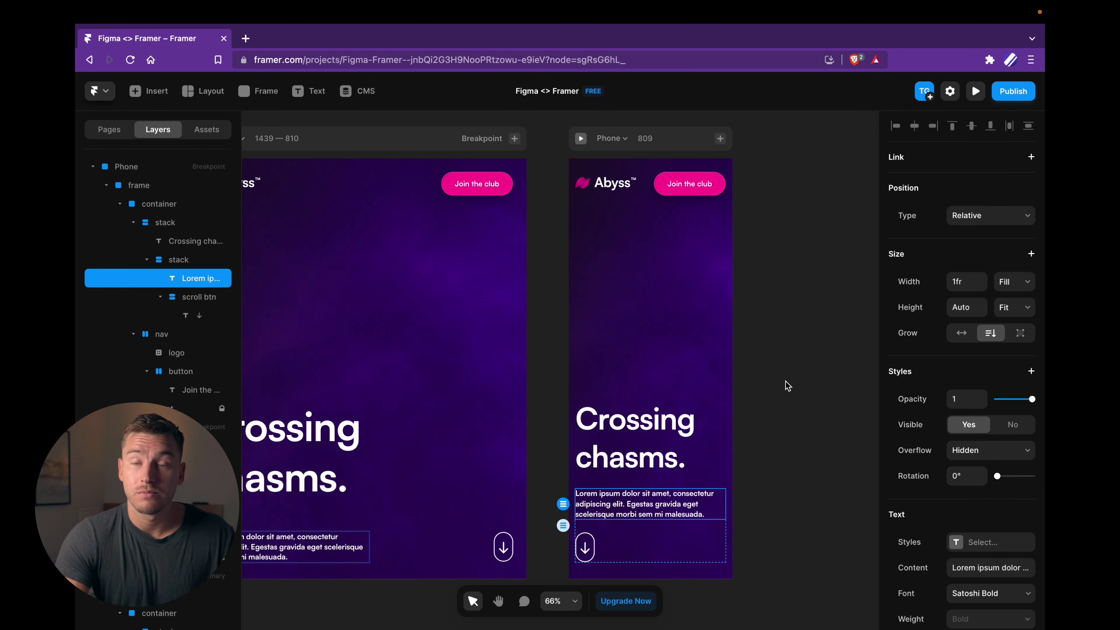
Step: Shorten the nav button's label on the Phone breakpoint to "Join"
left_click(620, 189)
left_click(689, 183)
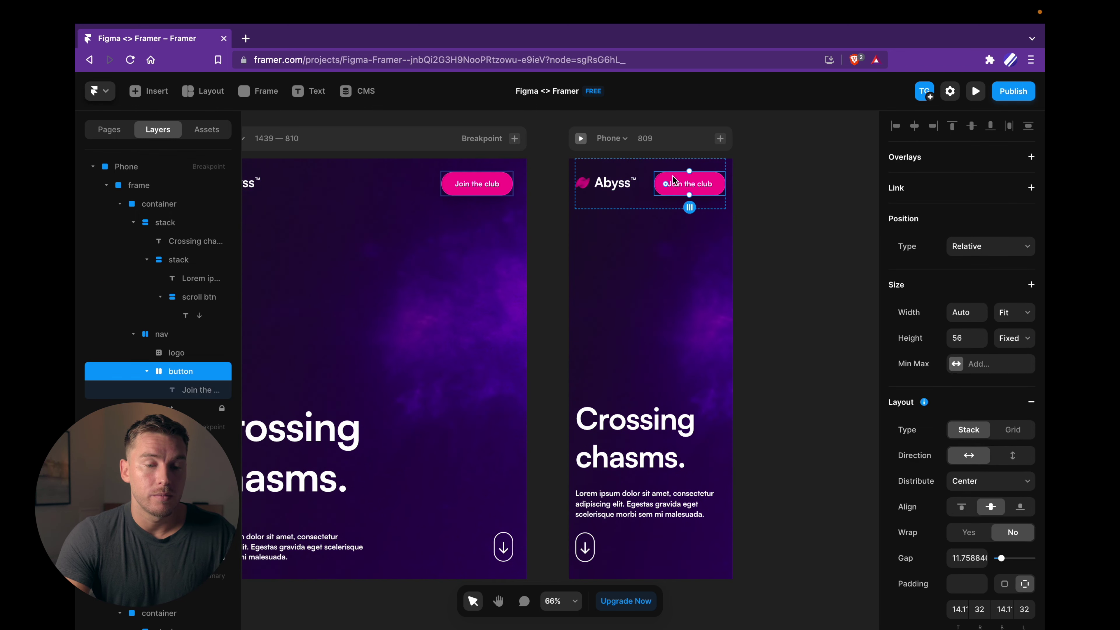
scroll(689, 190, "up", 5)
double_click(706, 191)
type("Join")
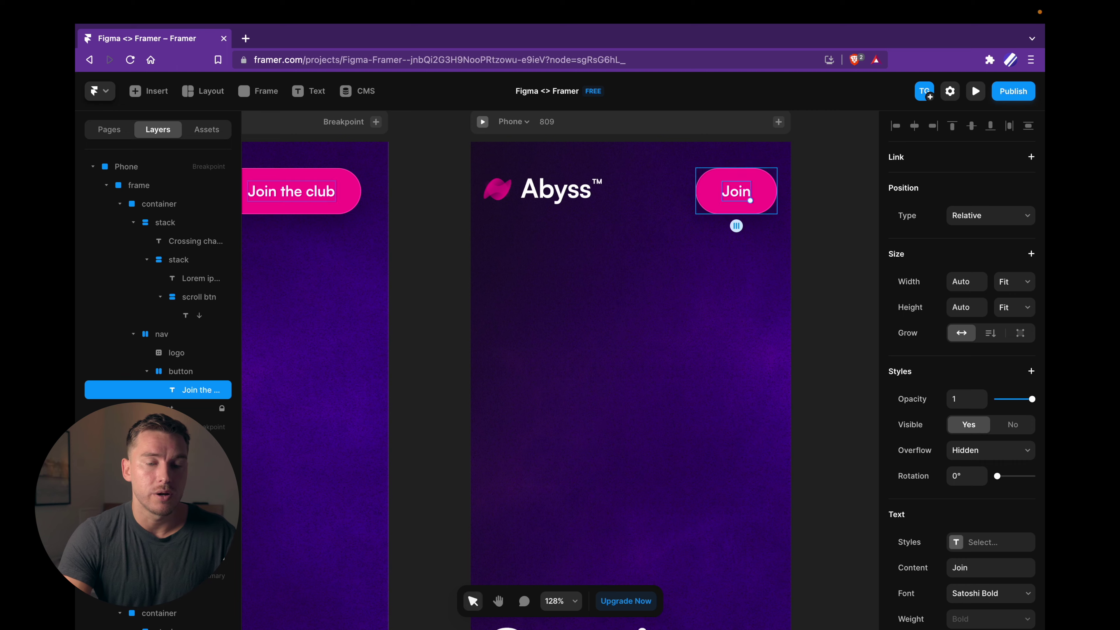
left_click(825, 183)
Step: Set the height of the Phone breakpoint's nav to 96
scroll(825, 184, "down", 5)
scroll(825, 187, "down", 2)
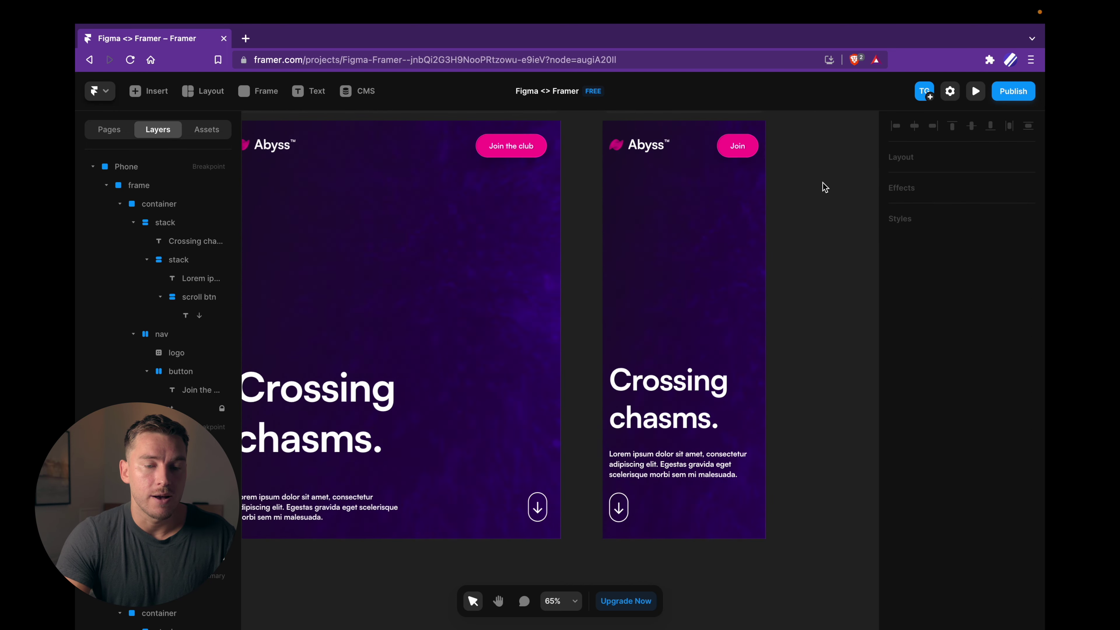
left_click(727, 148)
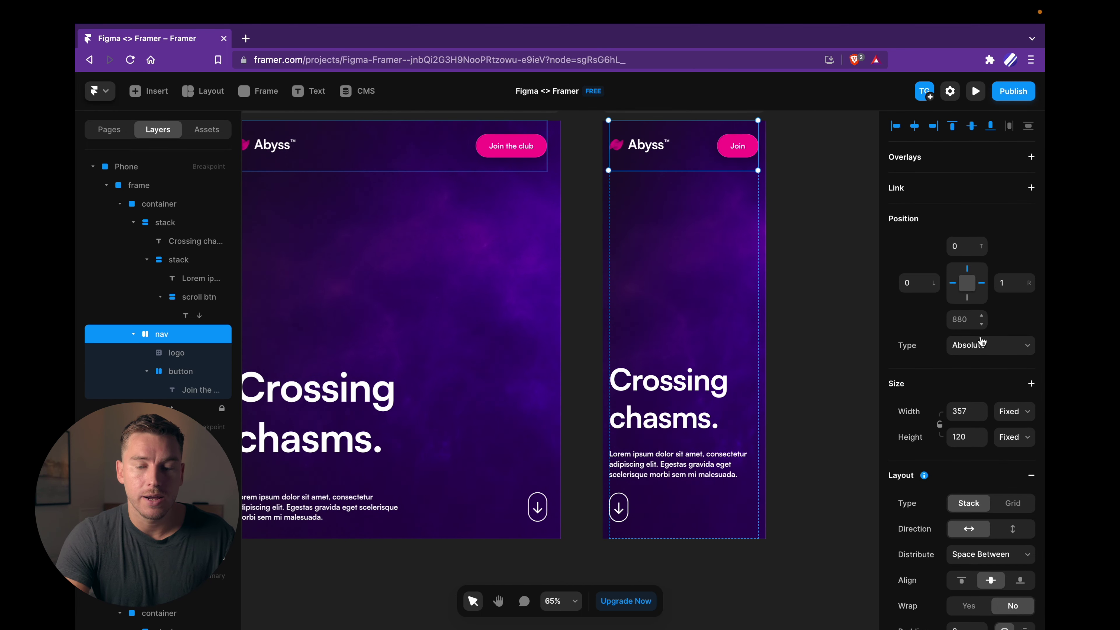
scroll(921, 471, "down", 2)
left_click(970, 369)
type("96")
left_click(819, 335)
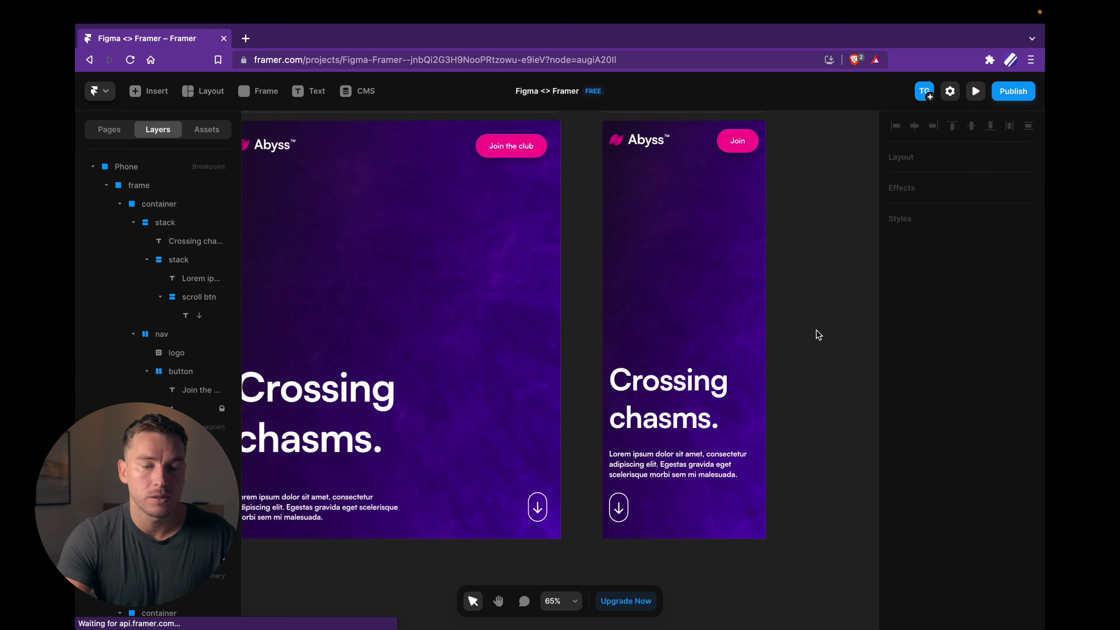
Step: Preview the site, narrow it to about 534 px wide to check the Phone layout, and return to the canvas
scroll(828, 297, "down", 2)
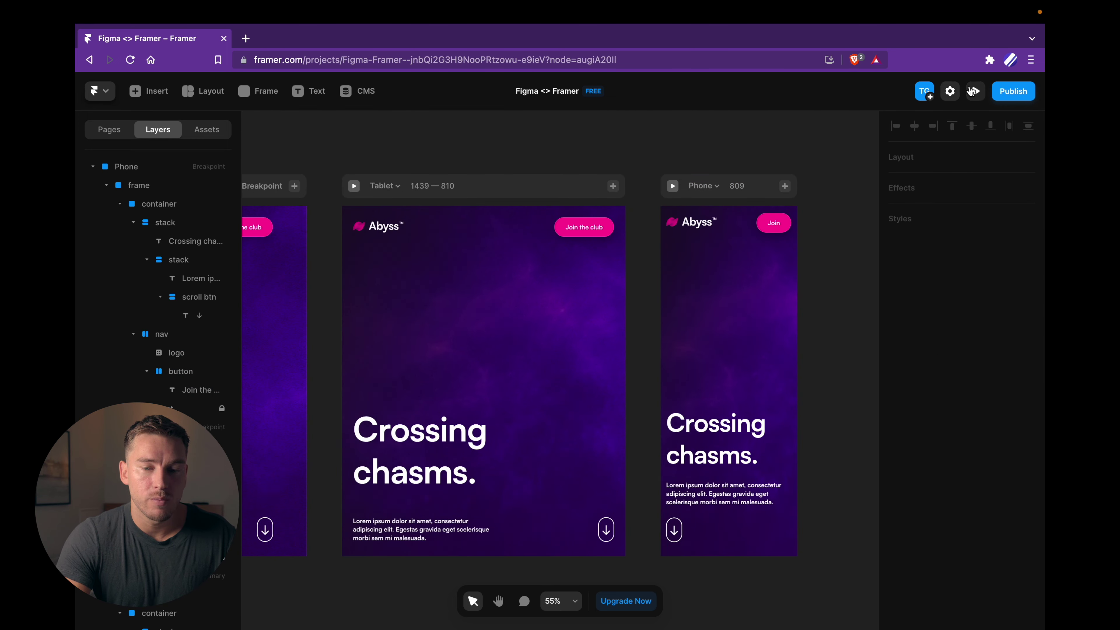
left_click(973, 91)
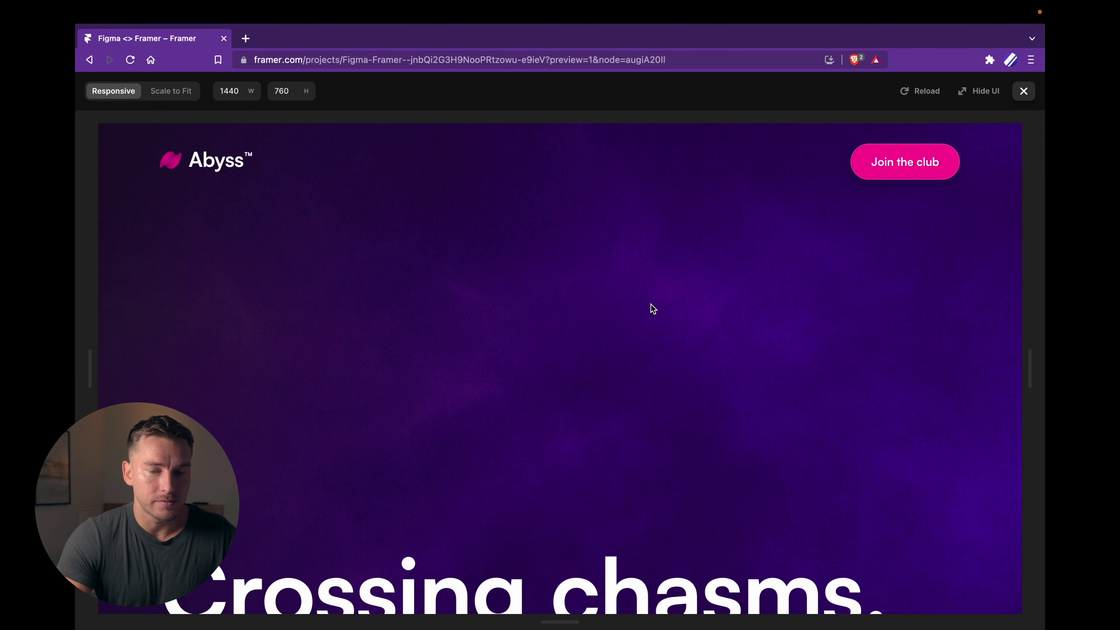
left_click_drag(1029, 368, 739, 361)
scroll(693, 364, "up", 4)
scroll(660, 365, "down", 2)
scroll(660, 365, "up", 2)
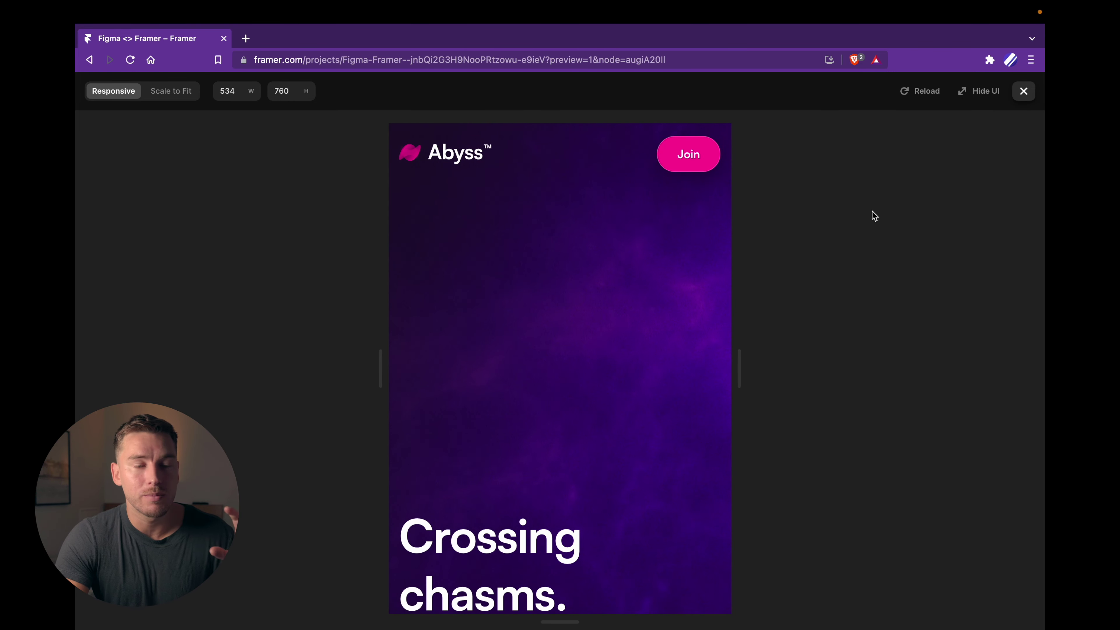
left_click(1023, 91)
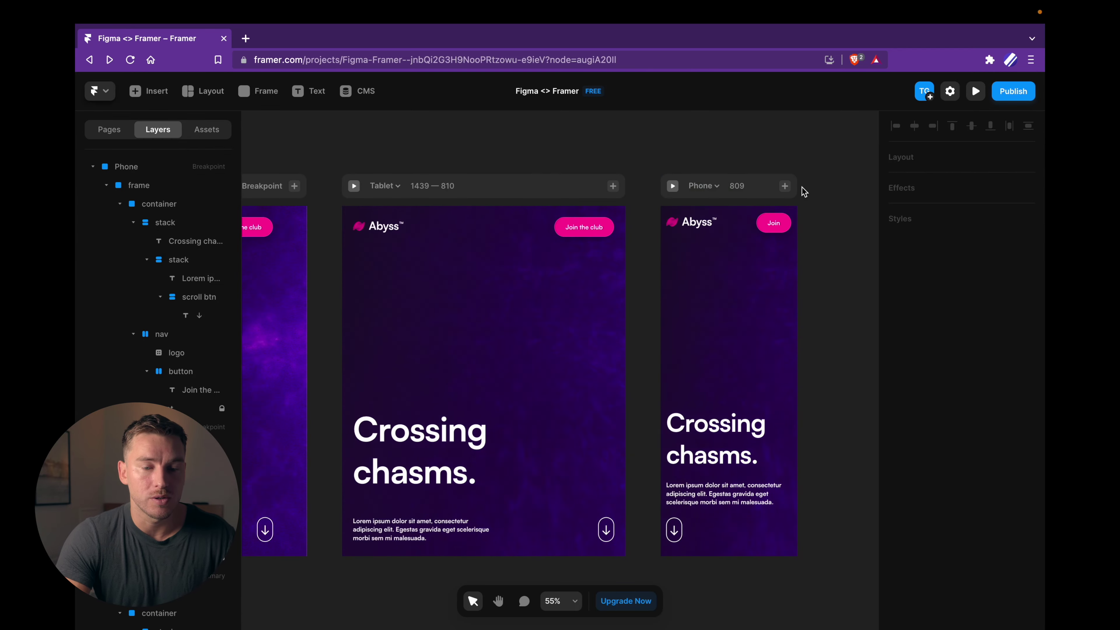
Step: Turn the Desktop breakpoint's "Join the club" nav button into a component named Button
left_click(775, 186)
scroll(749, 172, "up", 10)
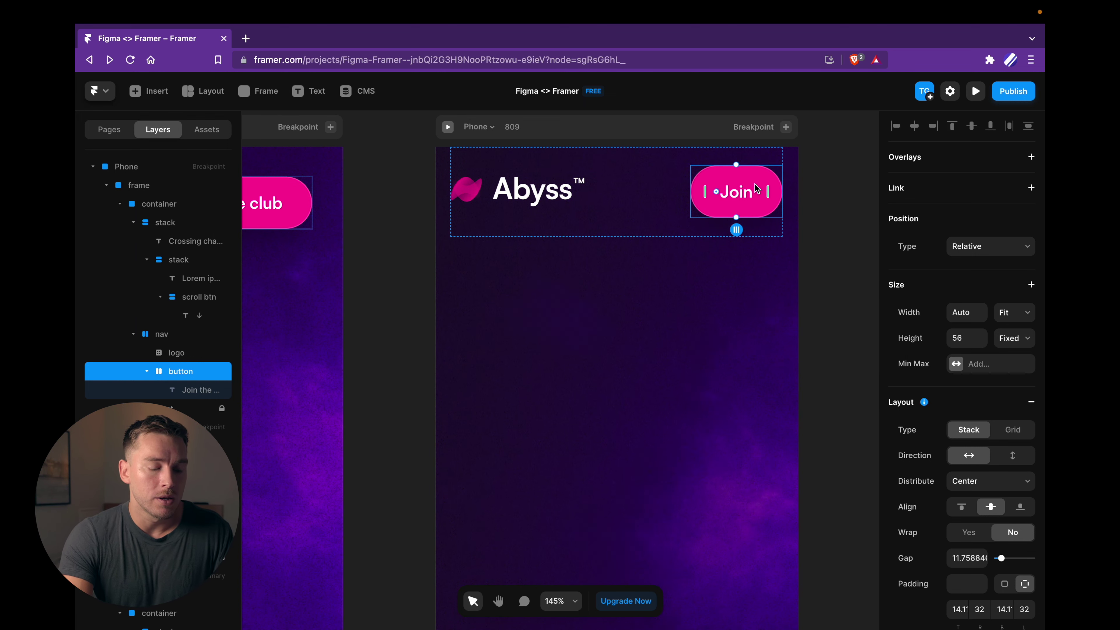
scroll(757, 189, "up", 1)
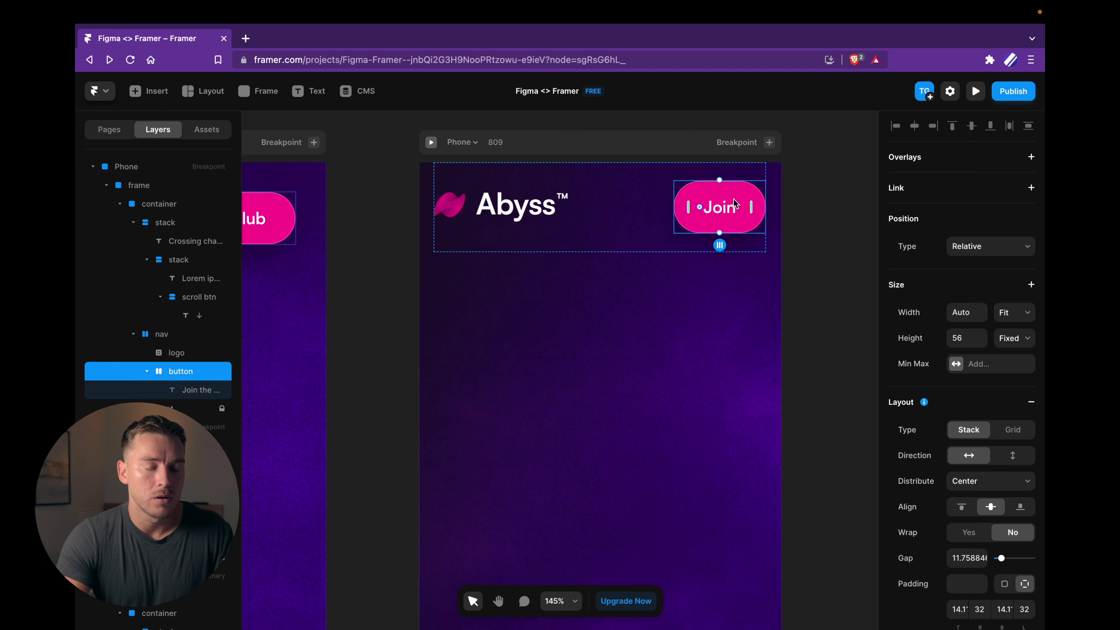
scroll(757, 194, "down", 10)
key("Escape")
scroll(602, 220, "up", 5)
left_click(734, 203)
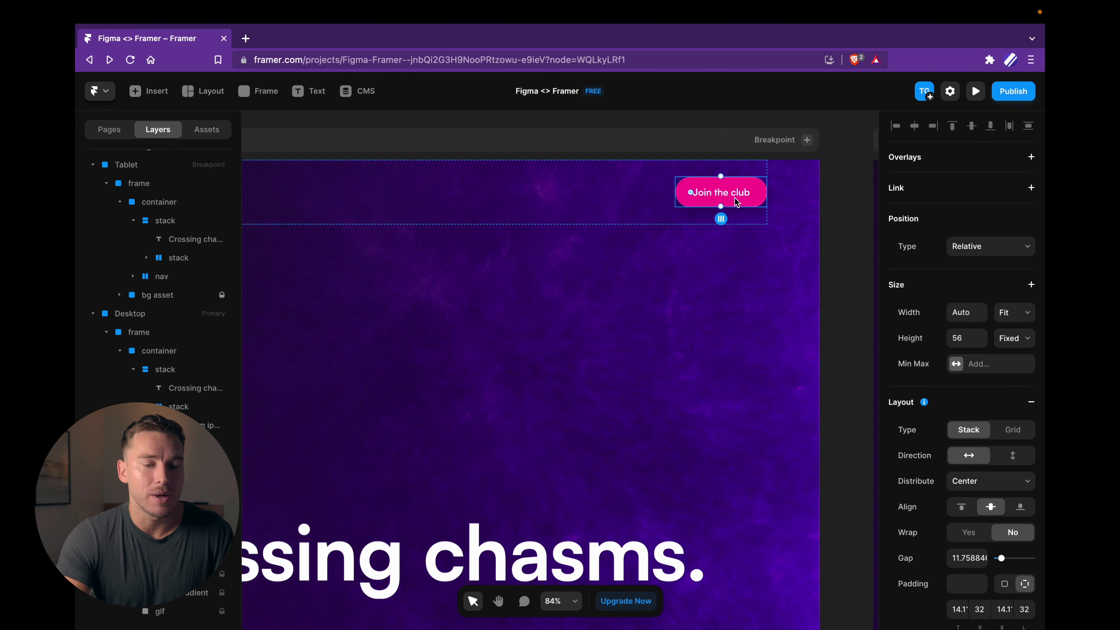
scroll(745, 192, "up", 3)
scroll(728, 214, "down", 3)
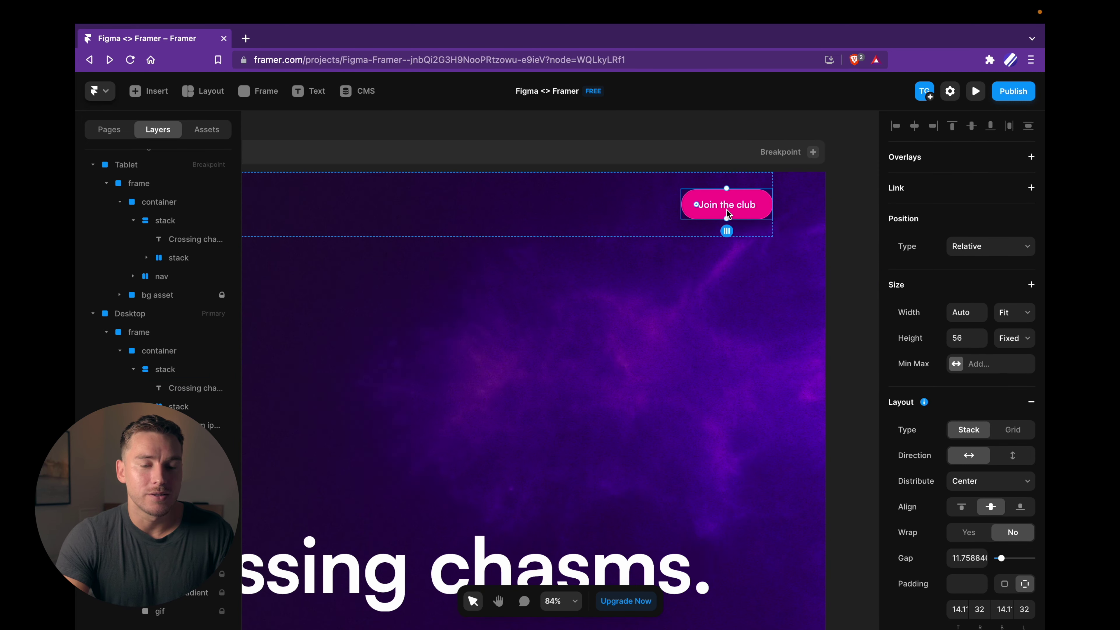
key("super+alt+k")
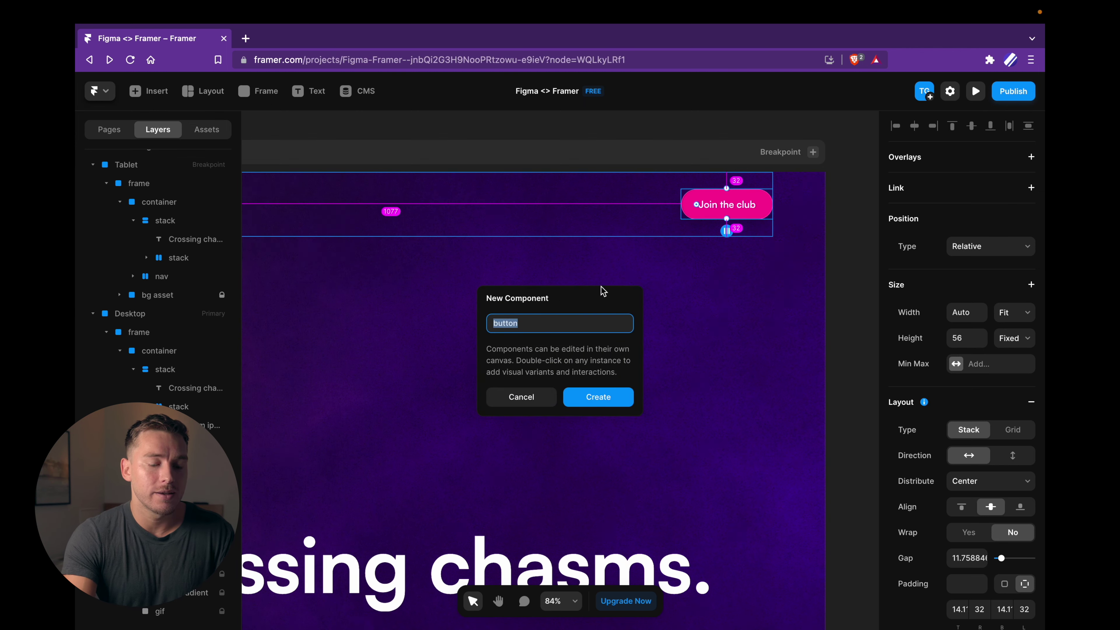
type("Button")
key("Return")
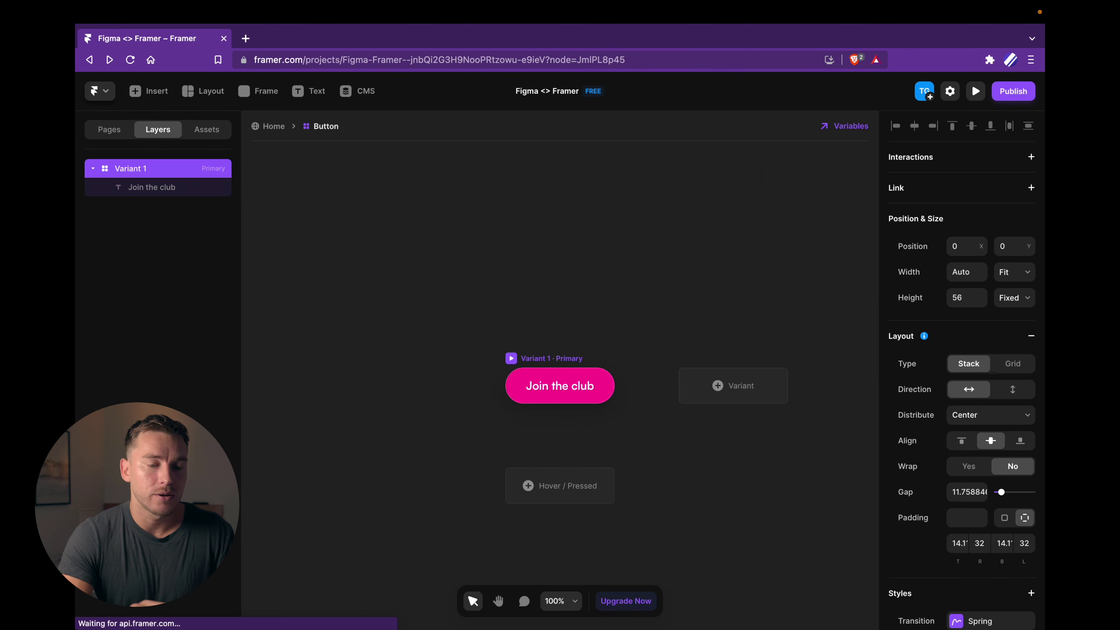
Step: Add a Hover variant to the Button component with padding of 24 vertically and 48 horizontally and a height of 64
scroll(574, 363, "up", 5)
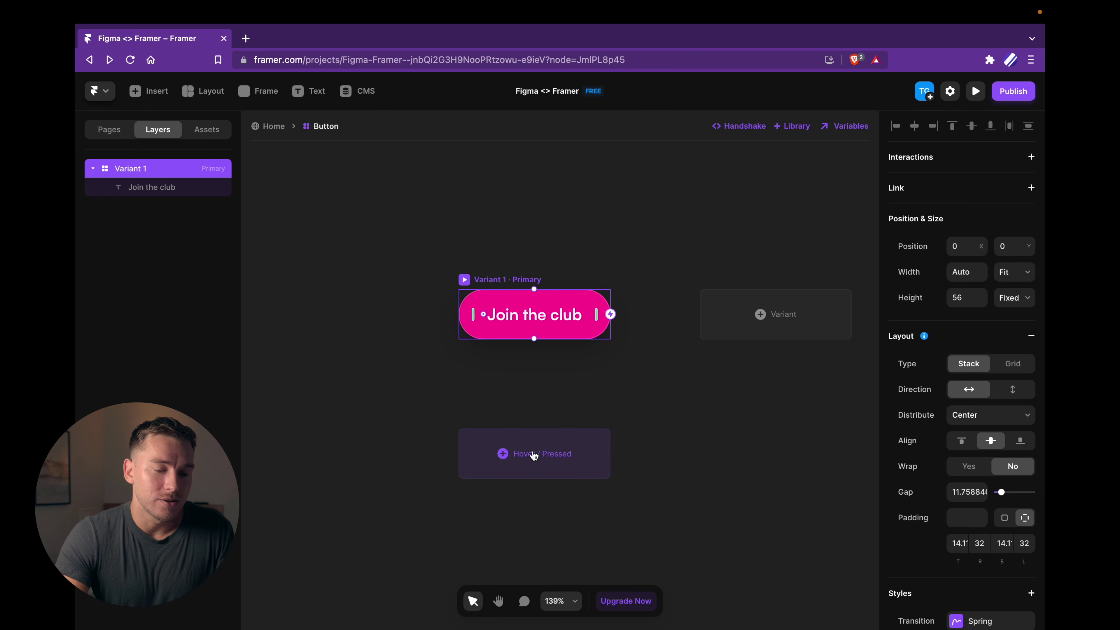
left_click(577, 431)
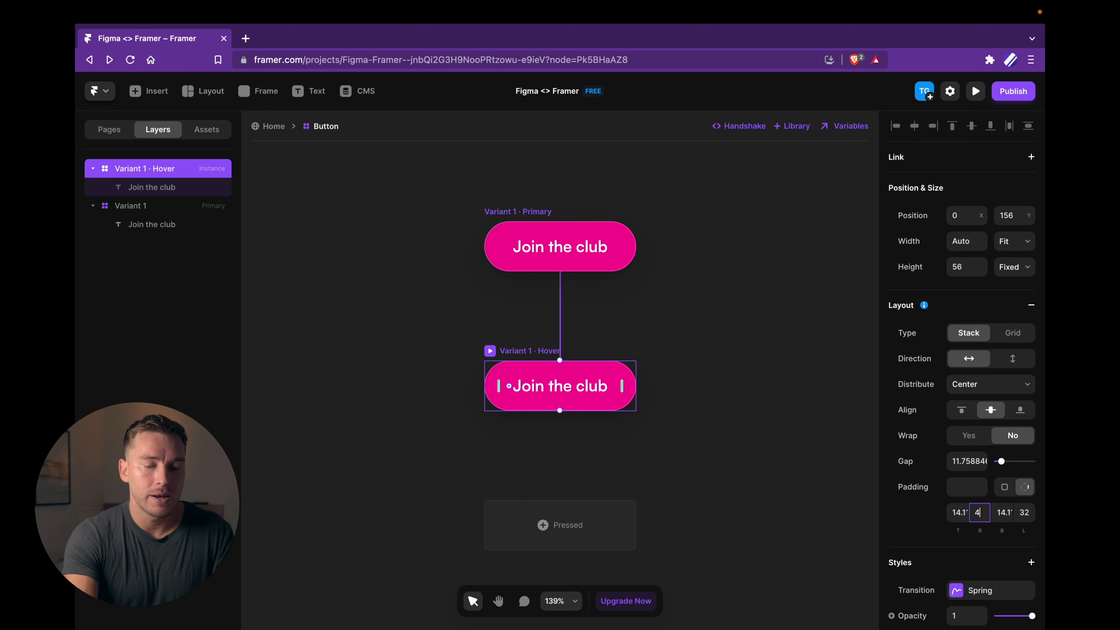
type("48")
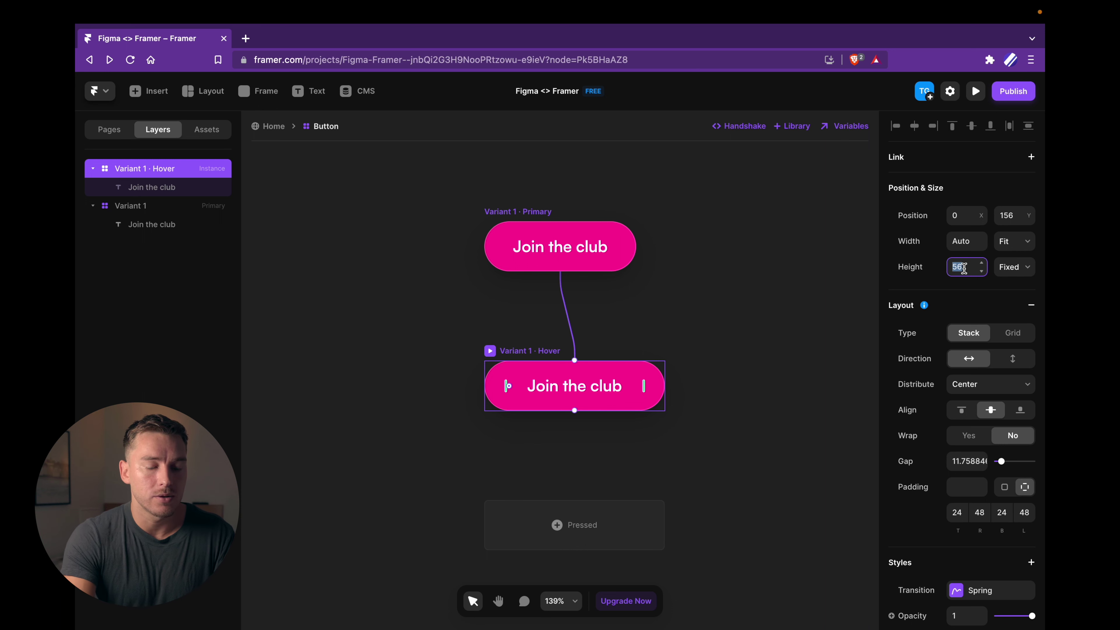
type("64")
Step: Set the Hover variant's radius to 48.22 and its fill to the lighter pink #FF33AD
scroll(908, 340, "down", 5)
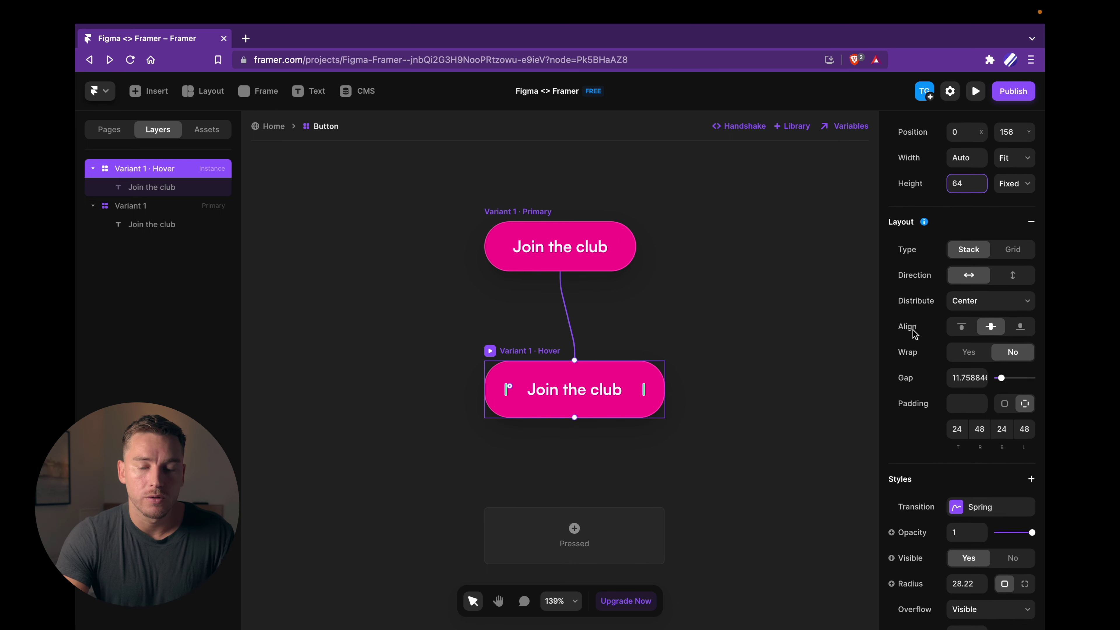
left_click(962, 485)
scroll(952, 485, "down", 1)
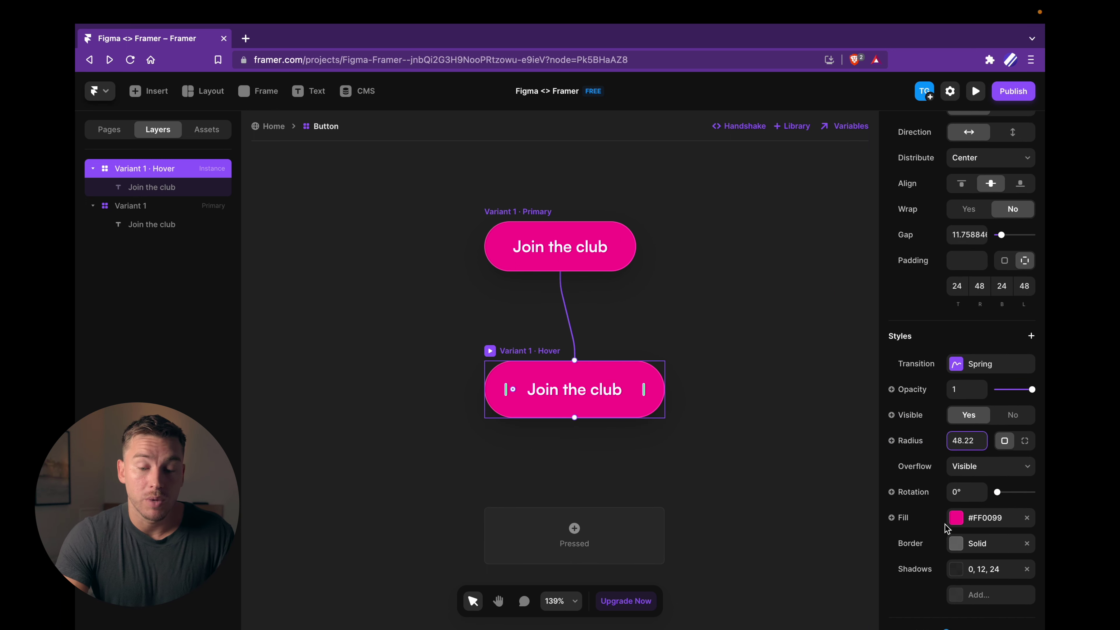
left_click(956, 515)
left_click(831, 397)
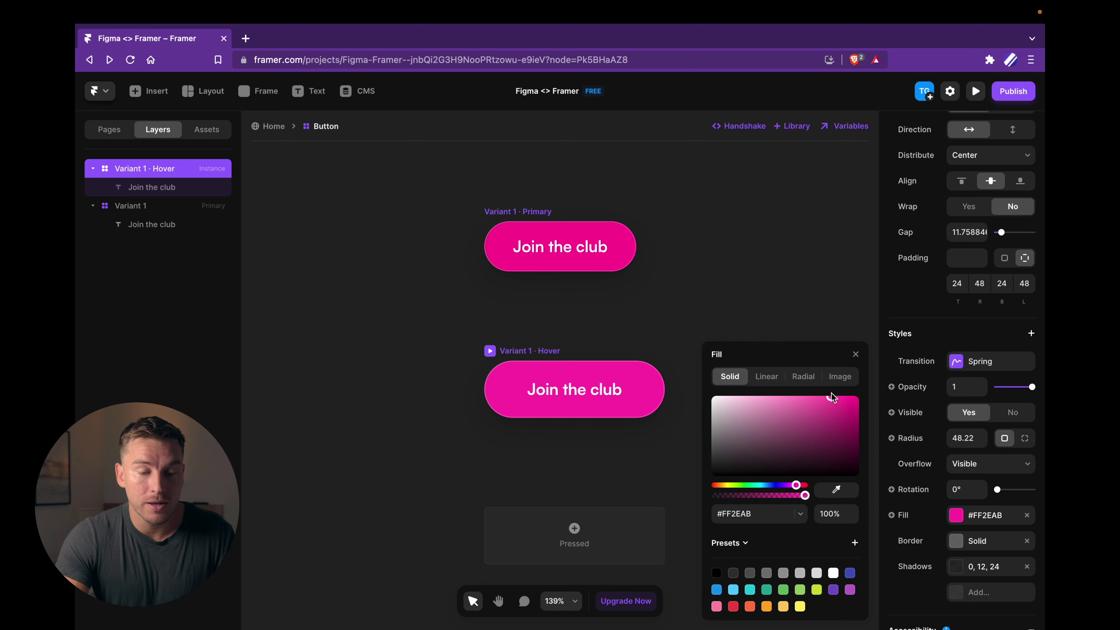
Step: Make the Hover variant's white border more opaque and set its shadow to Y 16, blur 32 and black at 45% opacity
left_click(956, 540)
left_click(779, 387)
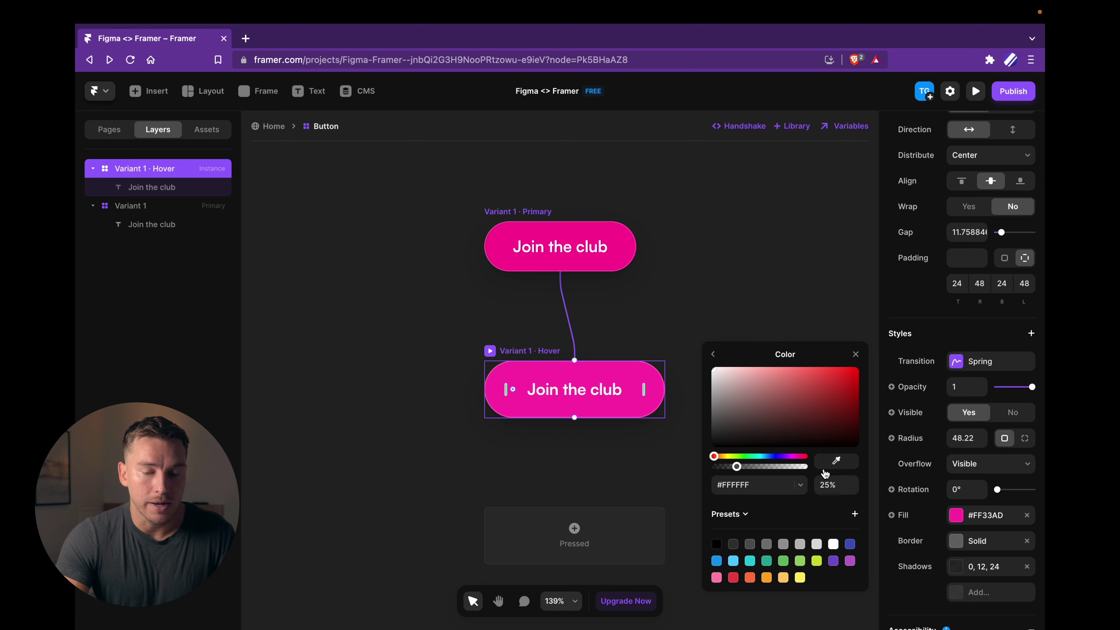
left_click(972, 566)
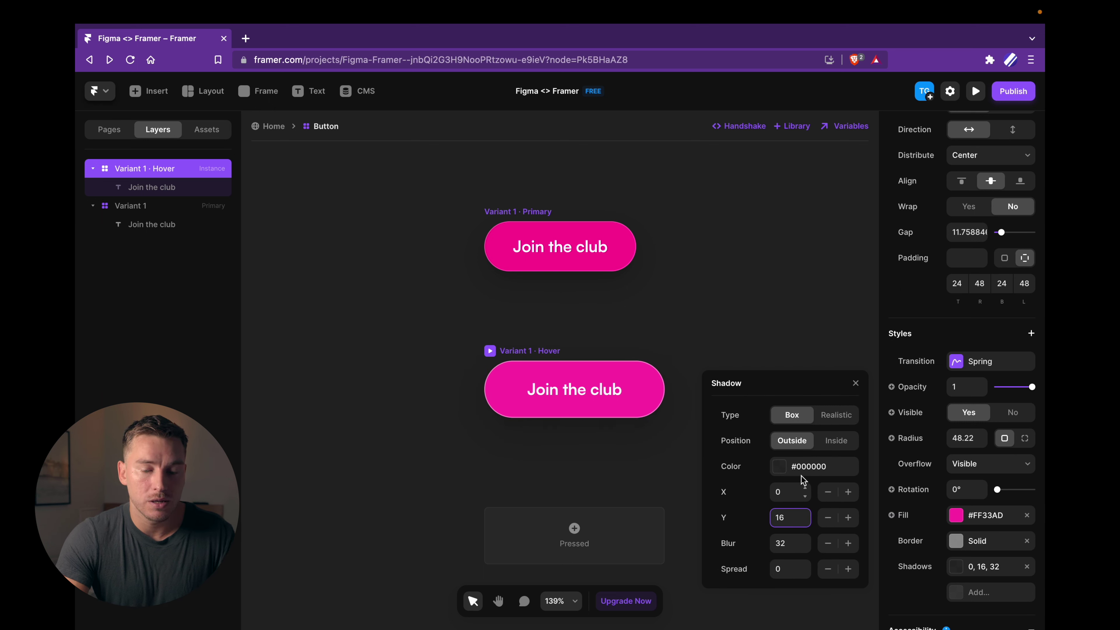
left_click(784, 469)
key("Tab")
type("45")
key("Return")
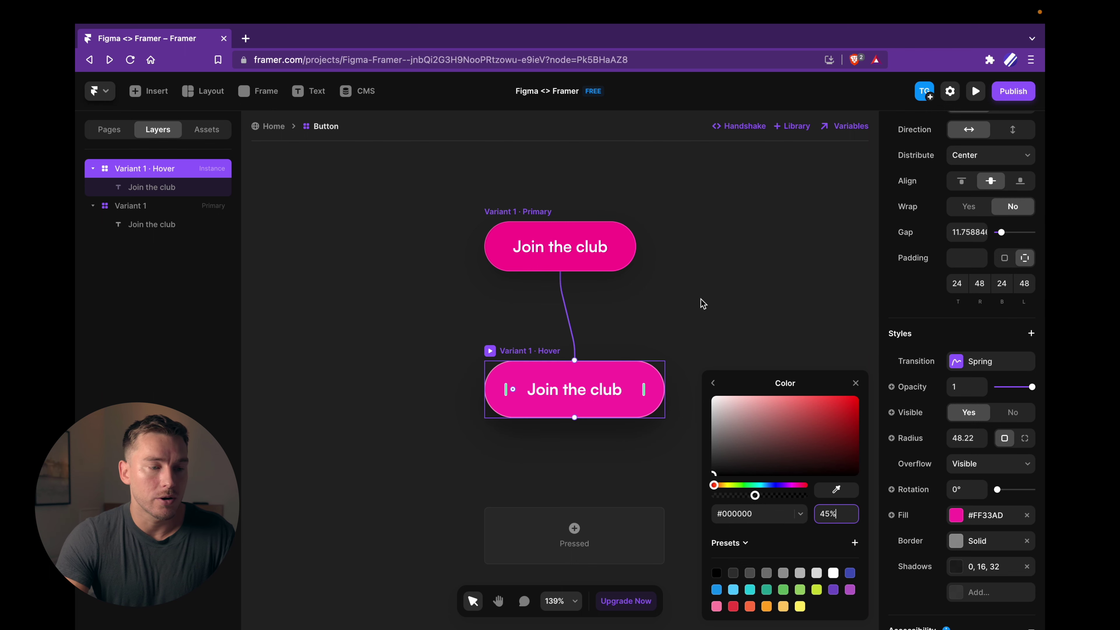
left_click(700, 298)
Step: Return to the Home page and preview it, checking the button's hover effect while narrowing the preview to about 1132 px
left_click(273, 126)
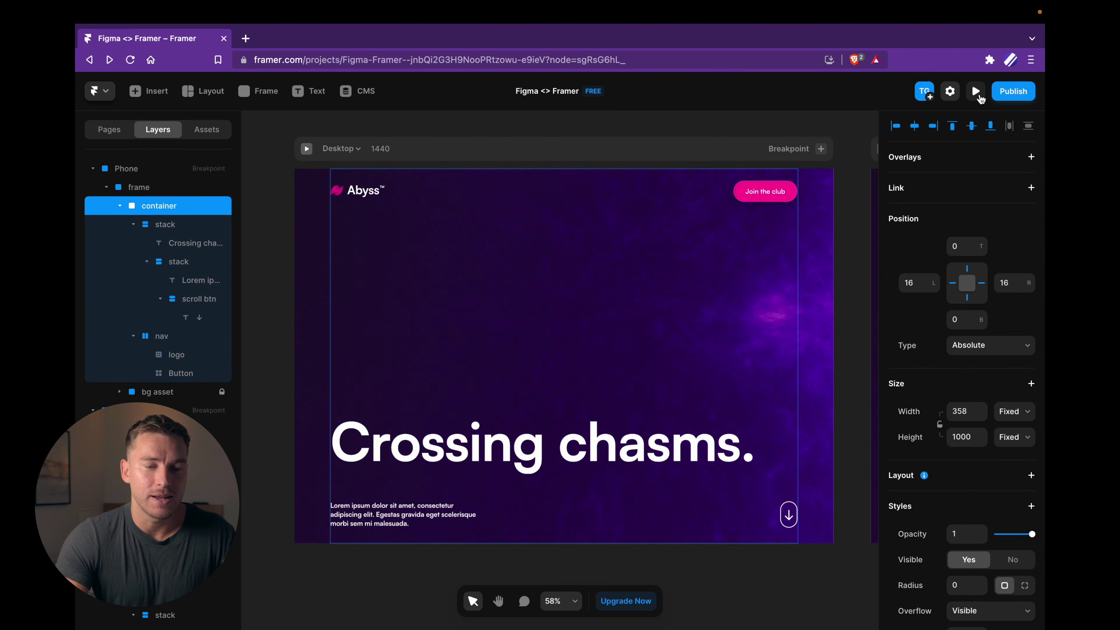
left_click(976, 91)
left_click_drag(990, 354, 983, 360)
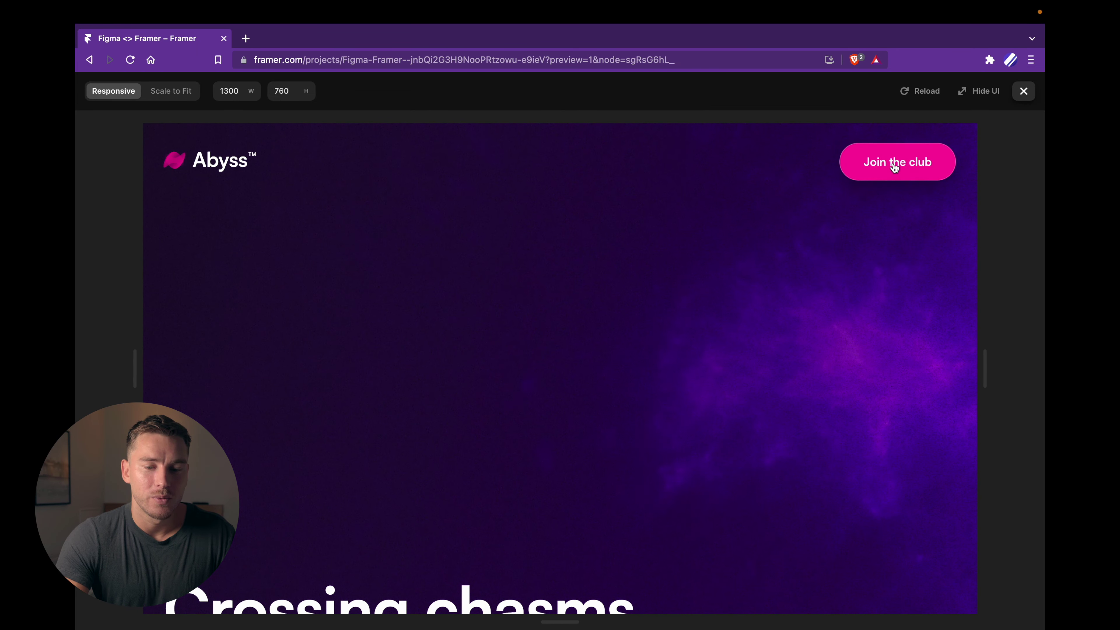
left_click_drag(982, 342, 927, 348)
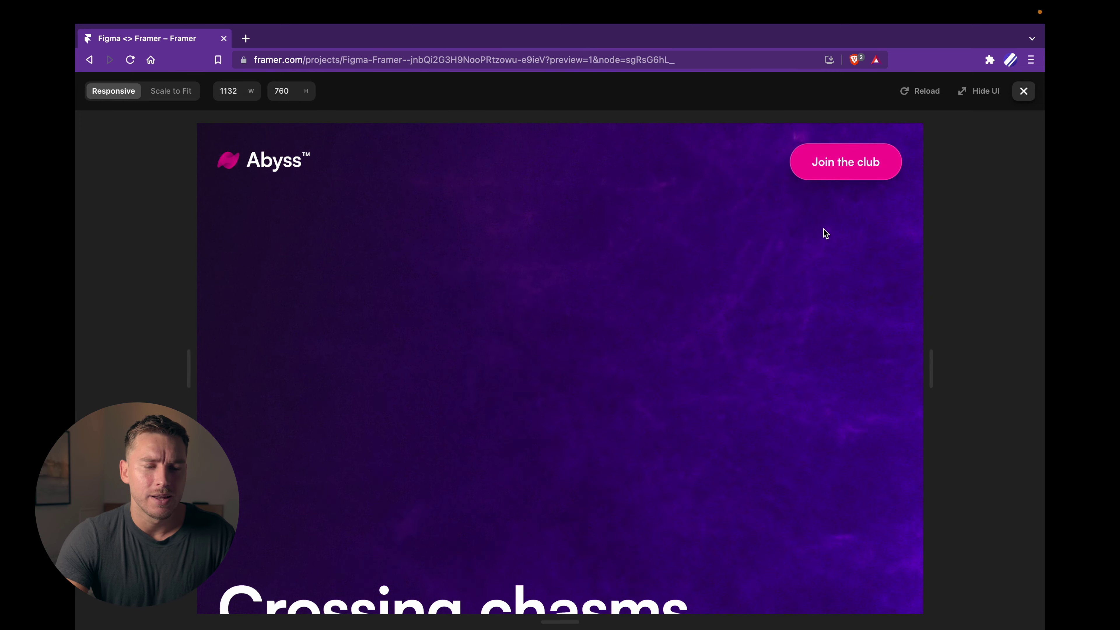